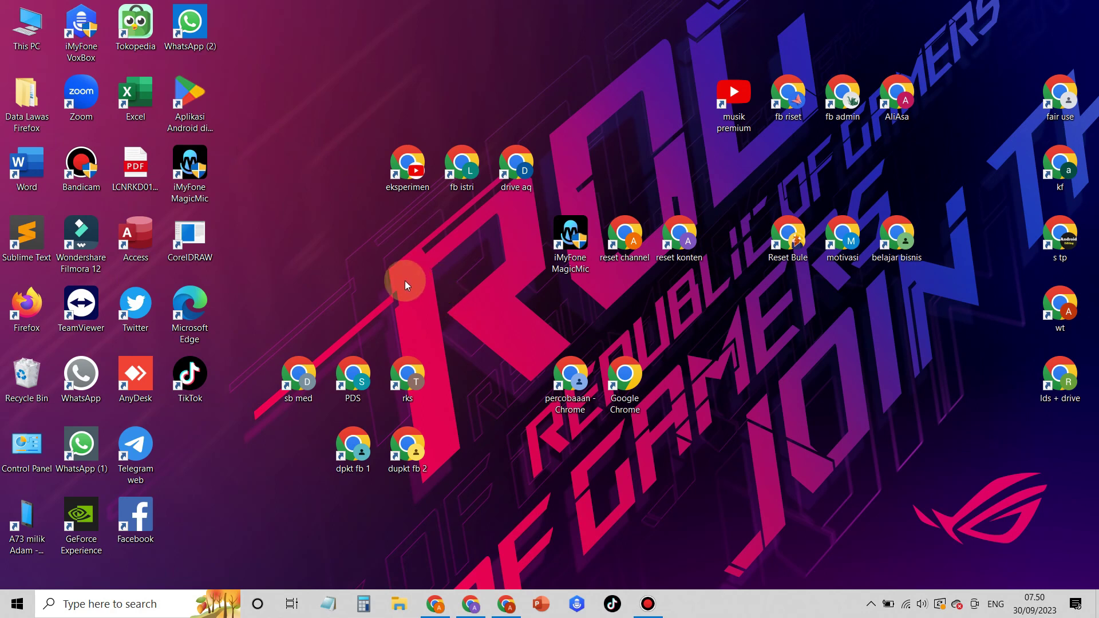
pyautogui.rightClick(306, 174)
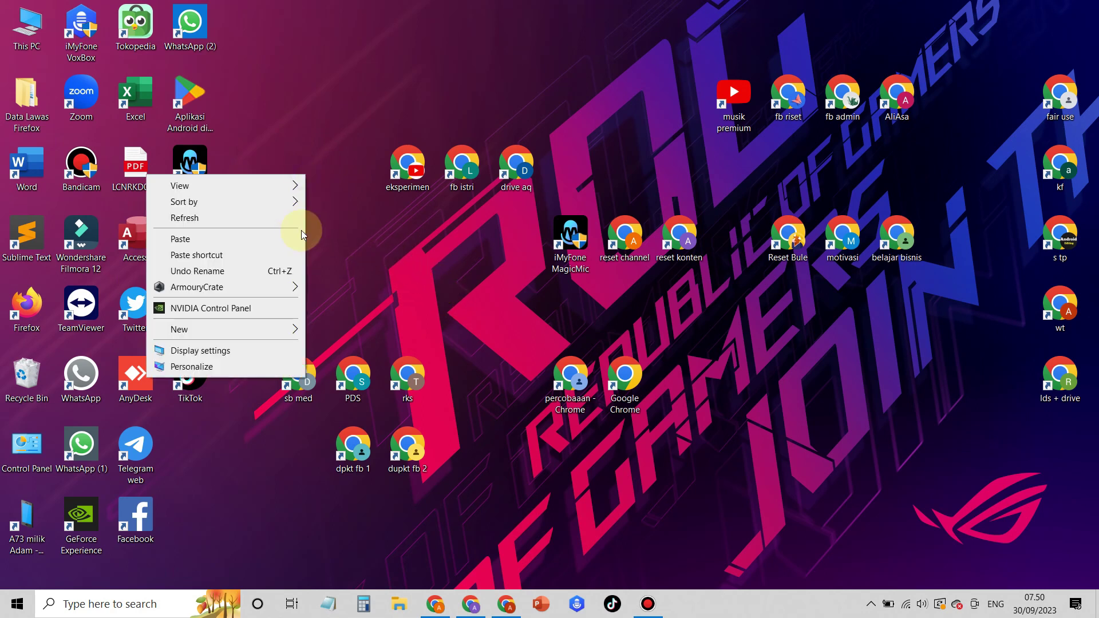
pyautogui.click(289, 216)
pyautogui.rightClick(345, 134)
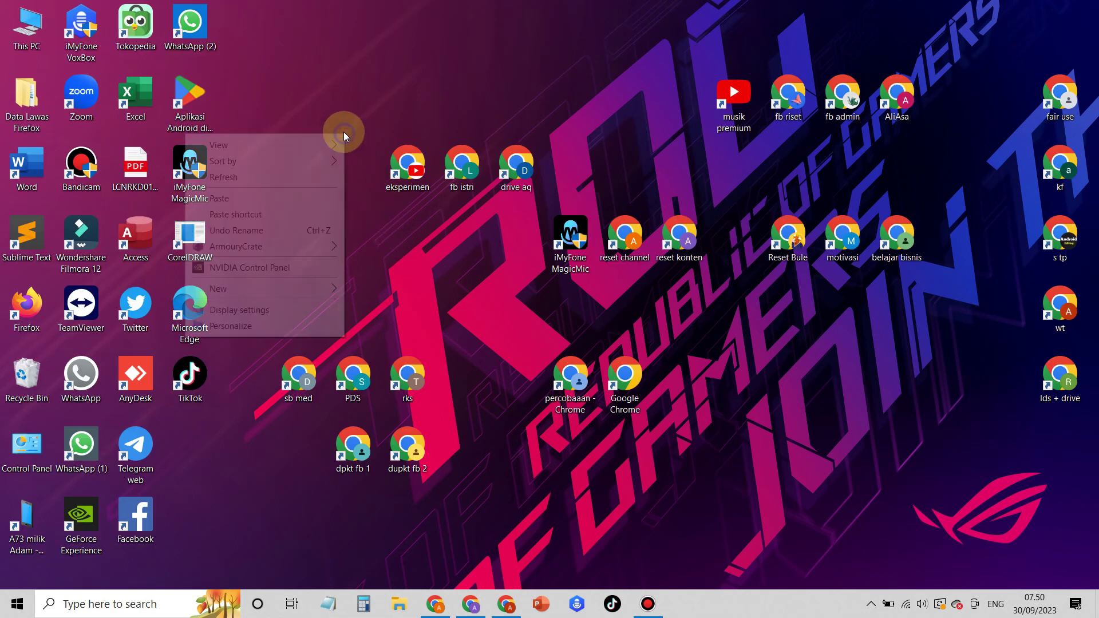
pyautogui.click(297, 178)
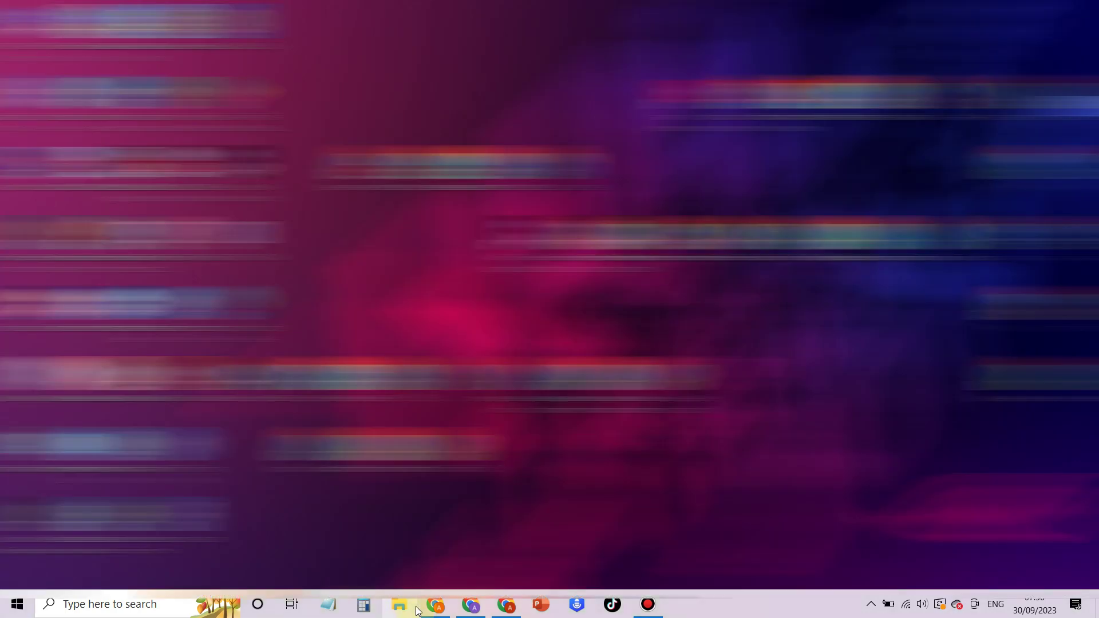
# Open the produksi folder on New Volume (D:) in File Explorer.
pyautogui.click(400, 607)
pyautogui.click(86, 351)
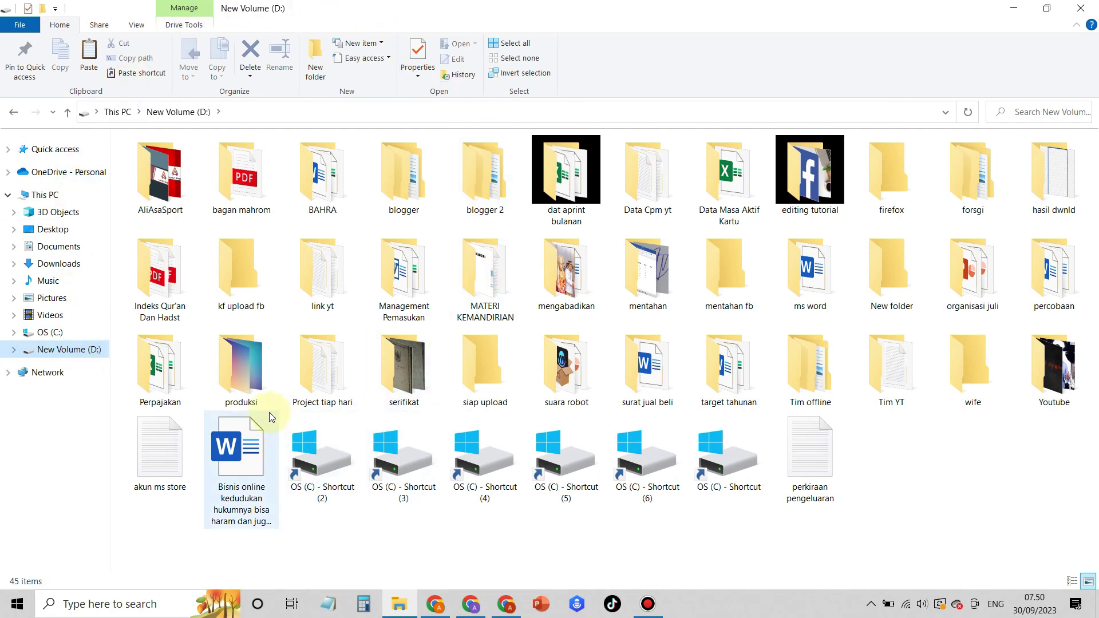
pyautogui.doubleClick(253, 390)
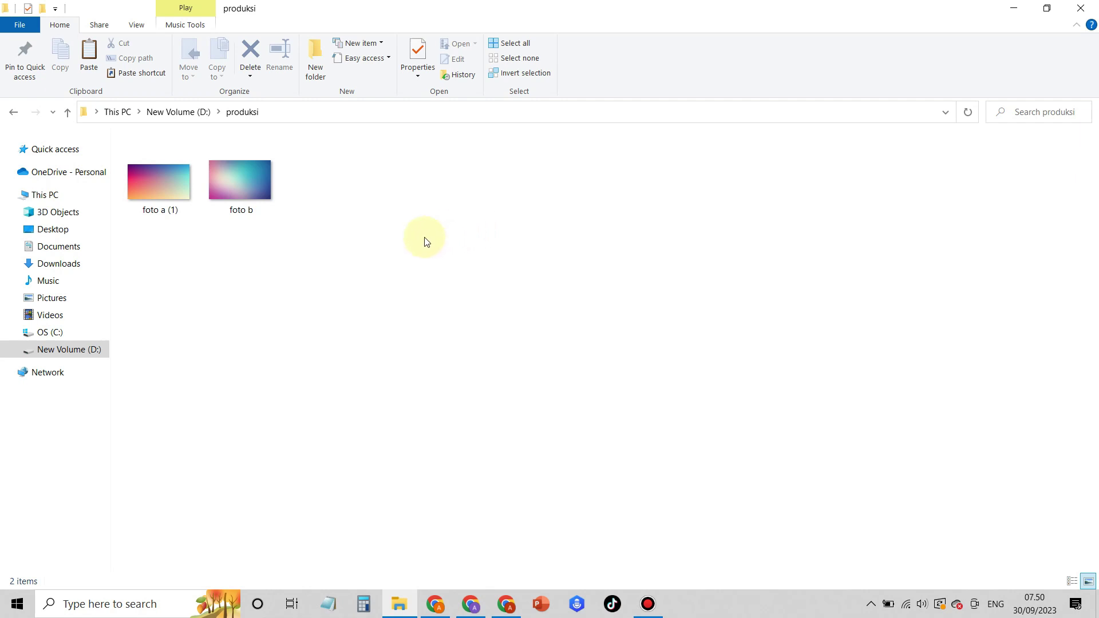
# Delete the image foto a (1) from the produksi folder and undo the deletion.
pyautogui.moveTo(180, 187)
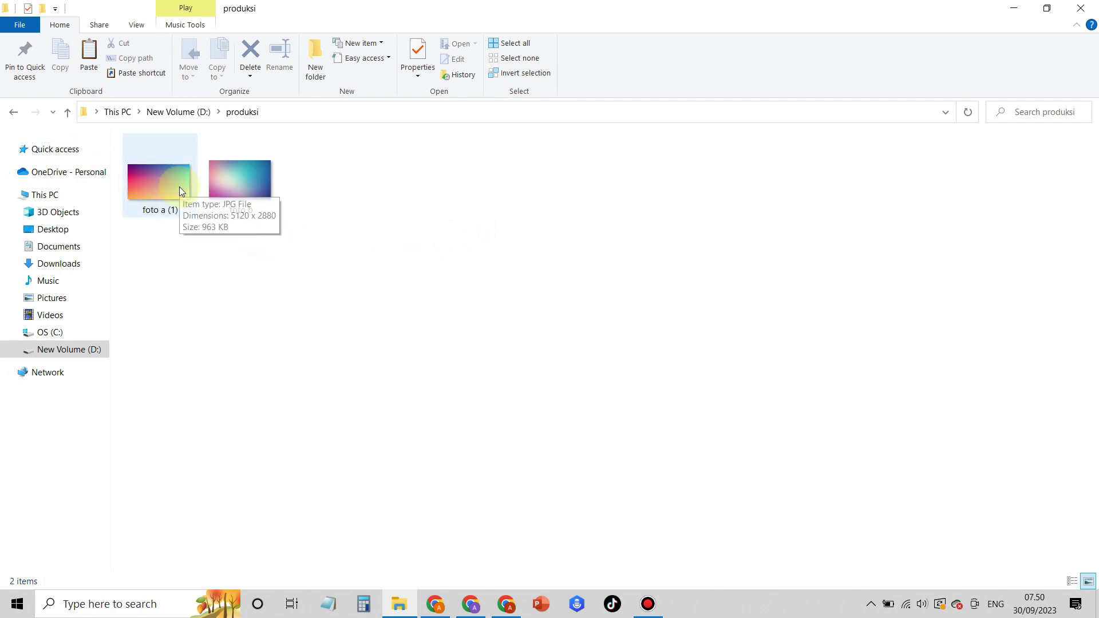
pyautogui.rightClick(162, 204)
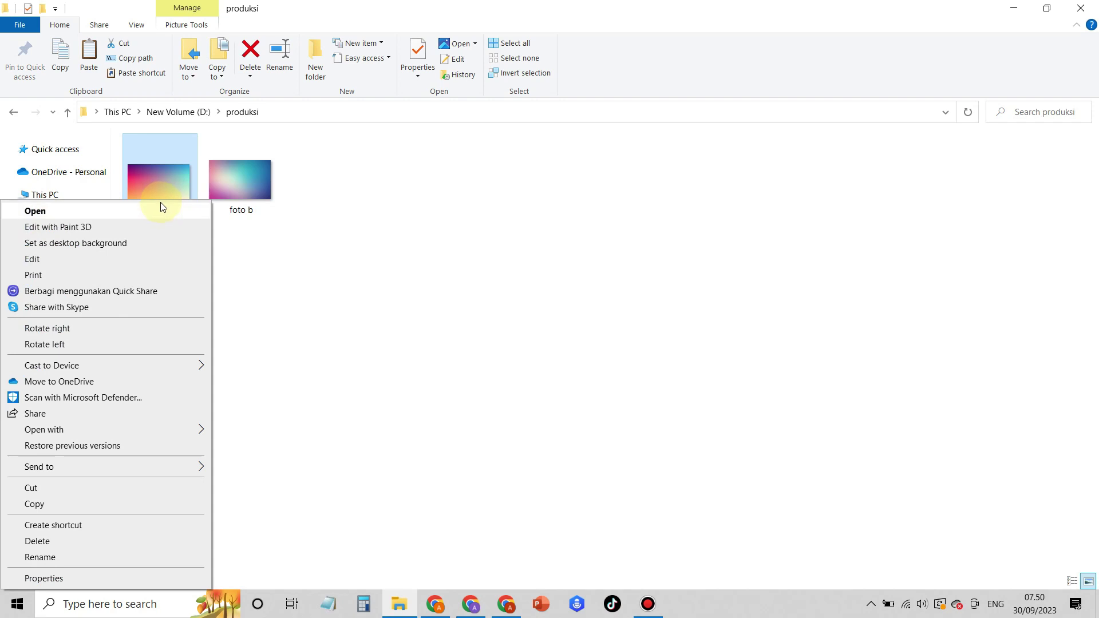
pyautogui.click(64, 542)
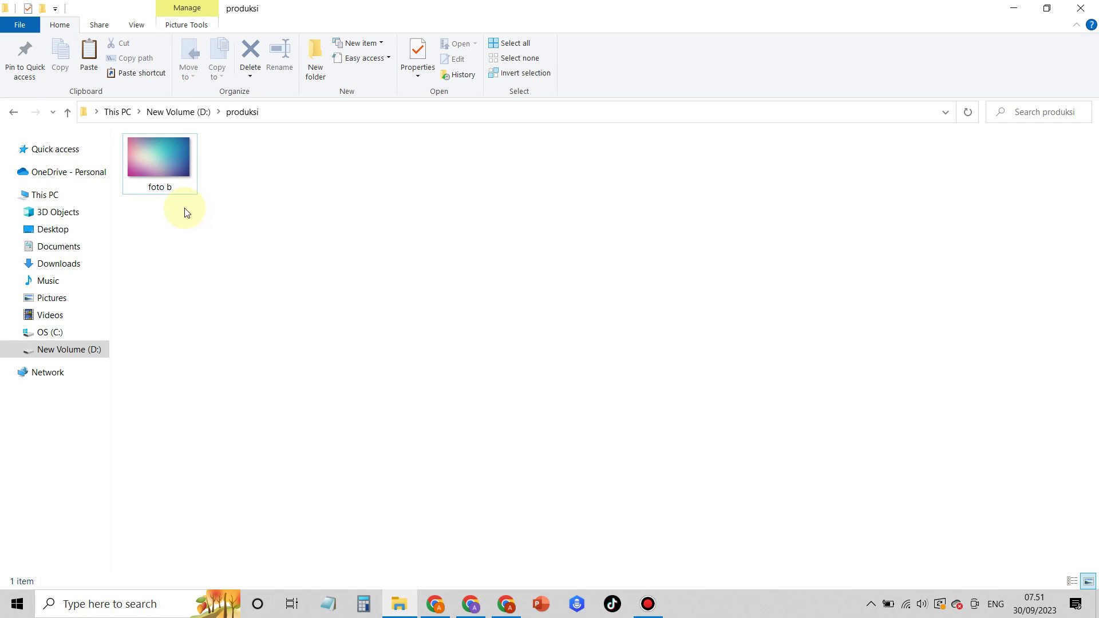
pyautogui.hotkey('ctrl', 'z')
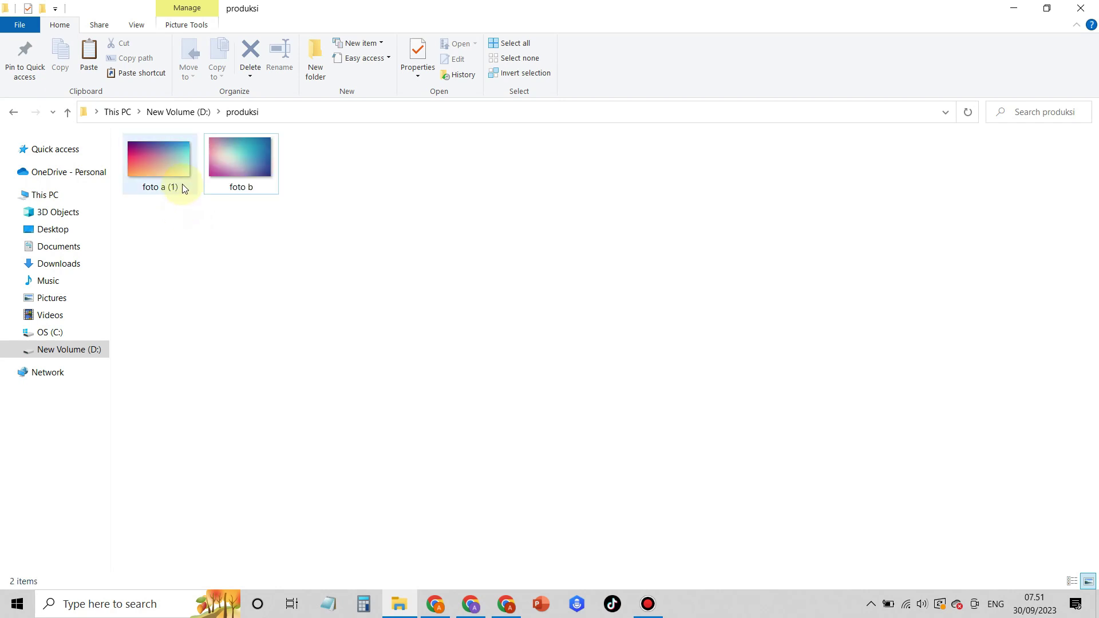
# Open the On-Screen Keyboard to look at the Ctrl key and close it again.
pyautogui.click(79, 603)
pyautogui.write('on')
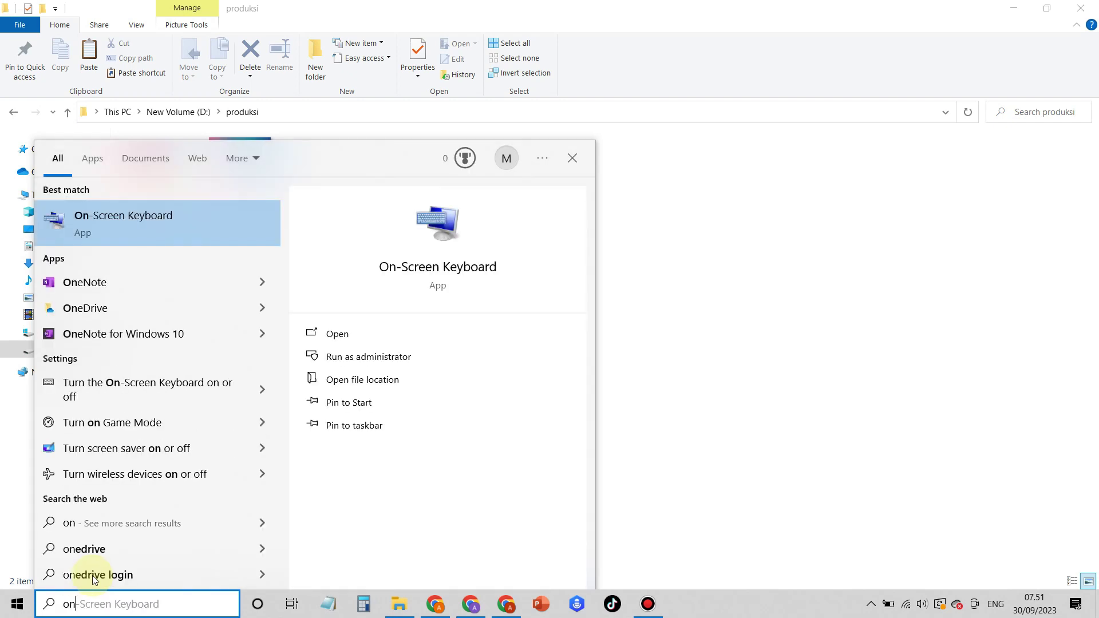
pyautogui.click(328, 336)
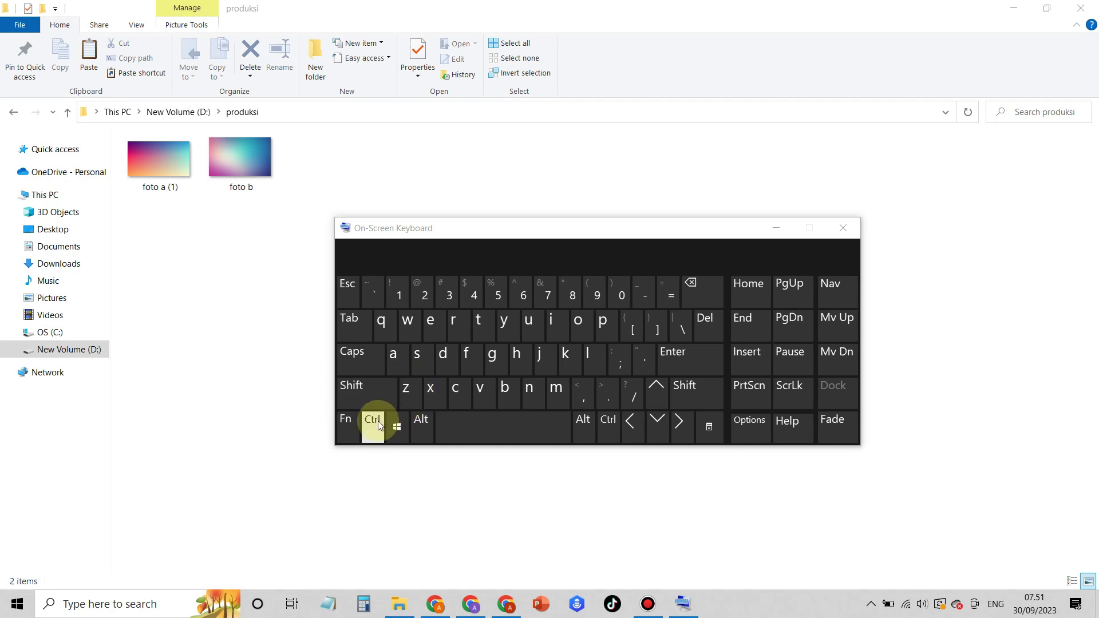
pyautogui.click(849, 229)
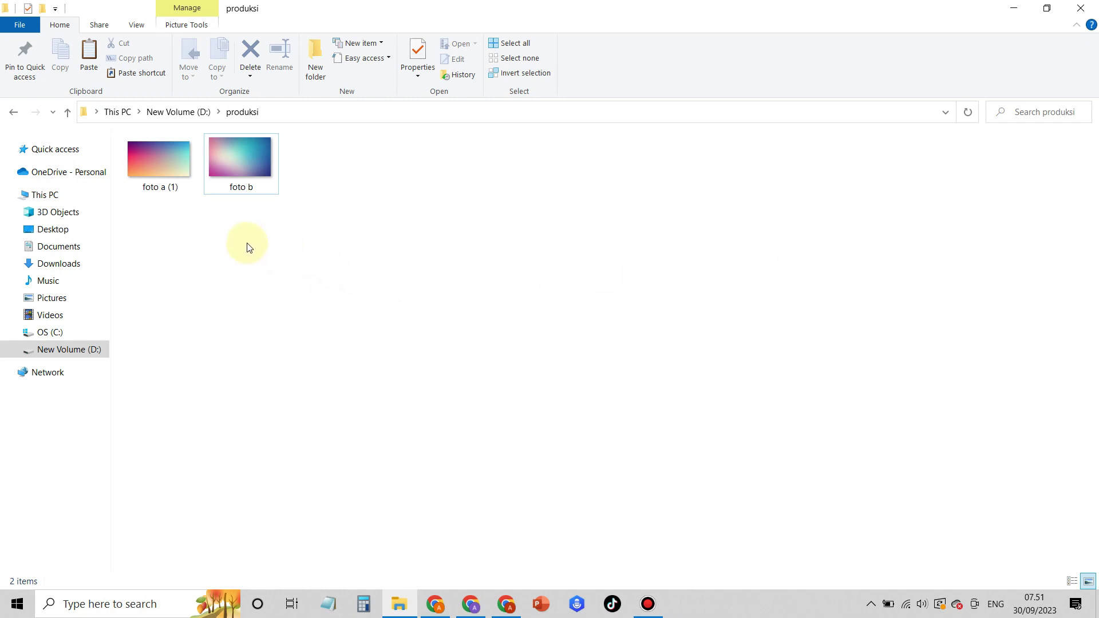
# Delete foto a (1) once more, undo the deletion, and close the produksi folder window.
pyautogui.rightClick(177, 184)
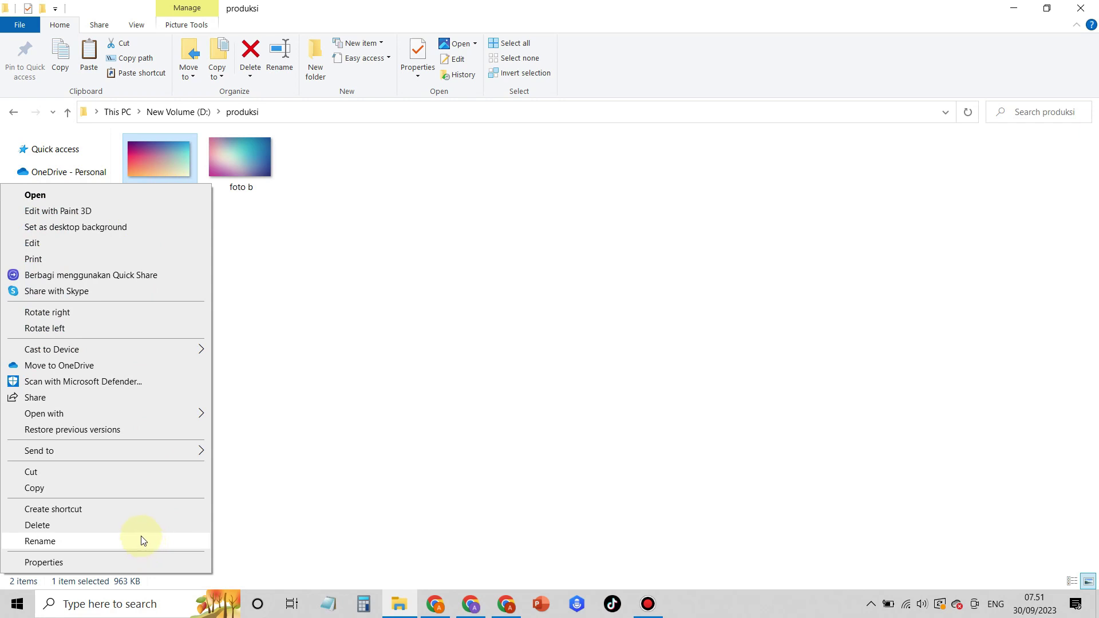
pyautogui.click(139, 527)
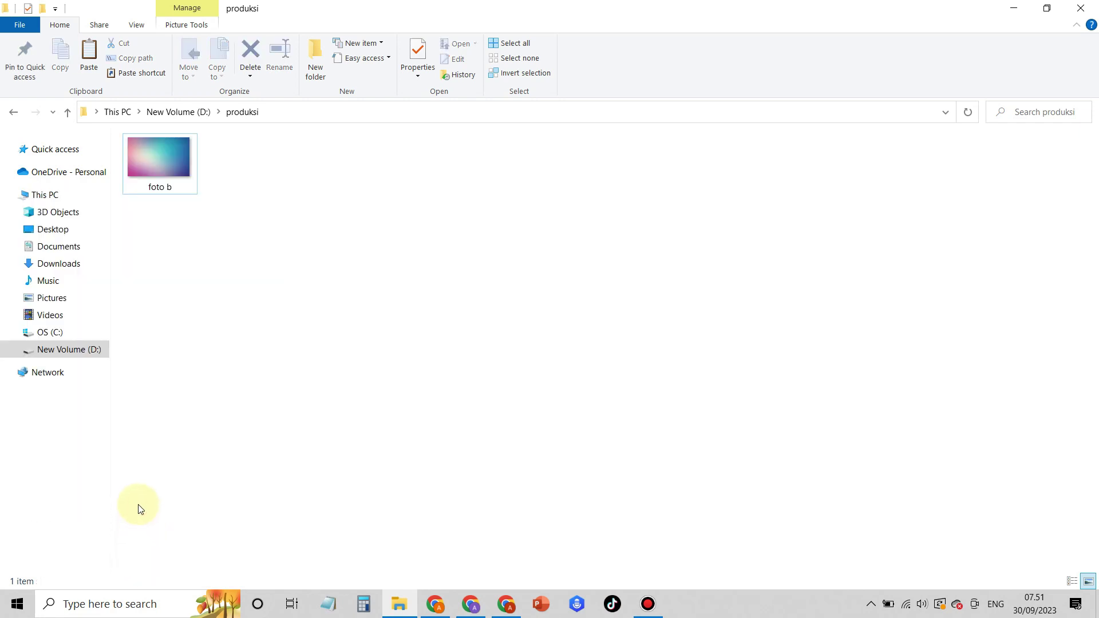
pyautogui.hotkey('ctrl', 'z')
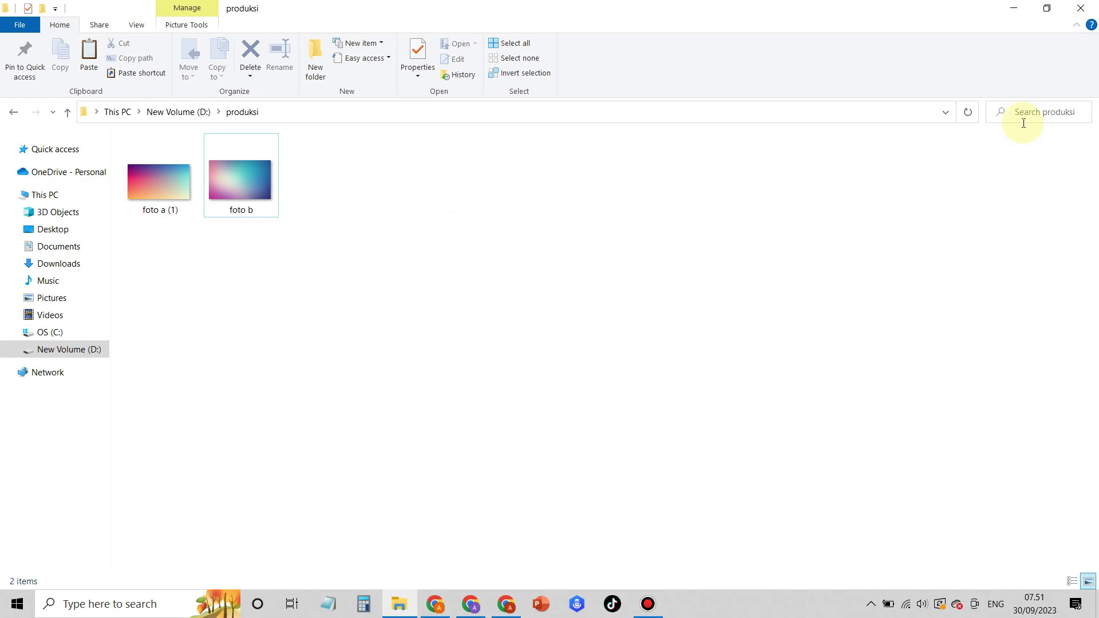
pyautogui.click(1084, 7)
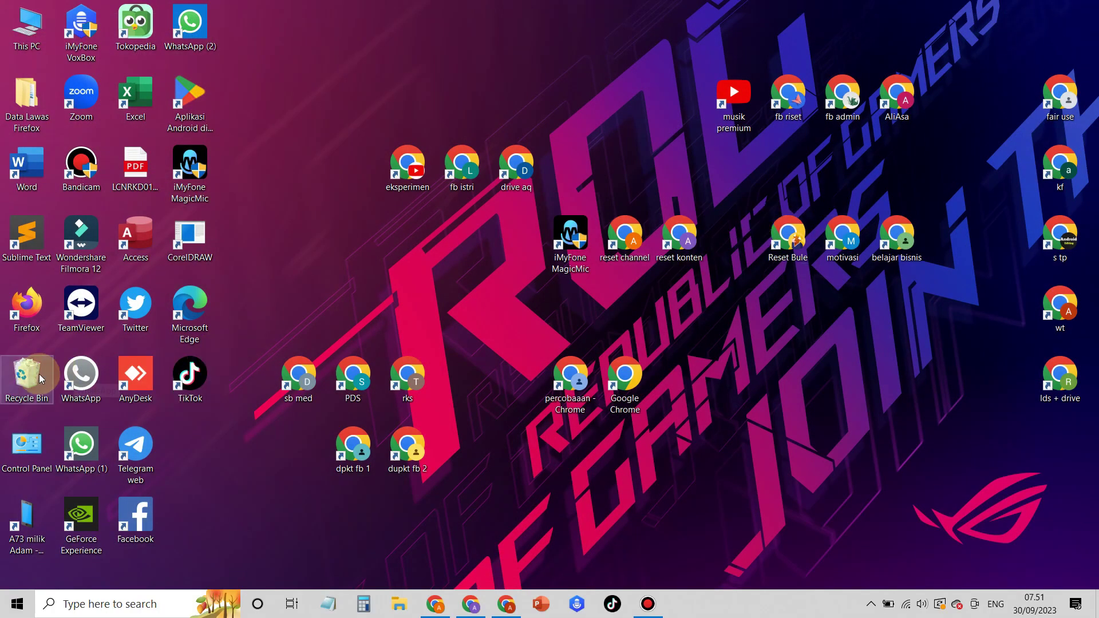
# Move the Recycle Bin icon to the empty desktop area beside the eksperimen shortcut and open the Recycle Bin.
pyautogui.moveTo(32, 377); pyautogui.dragTo(312, 153)
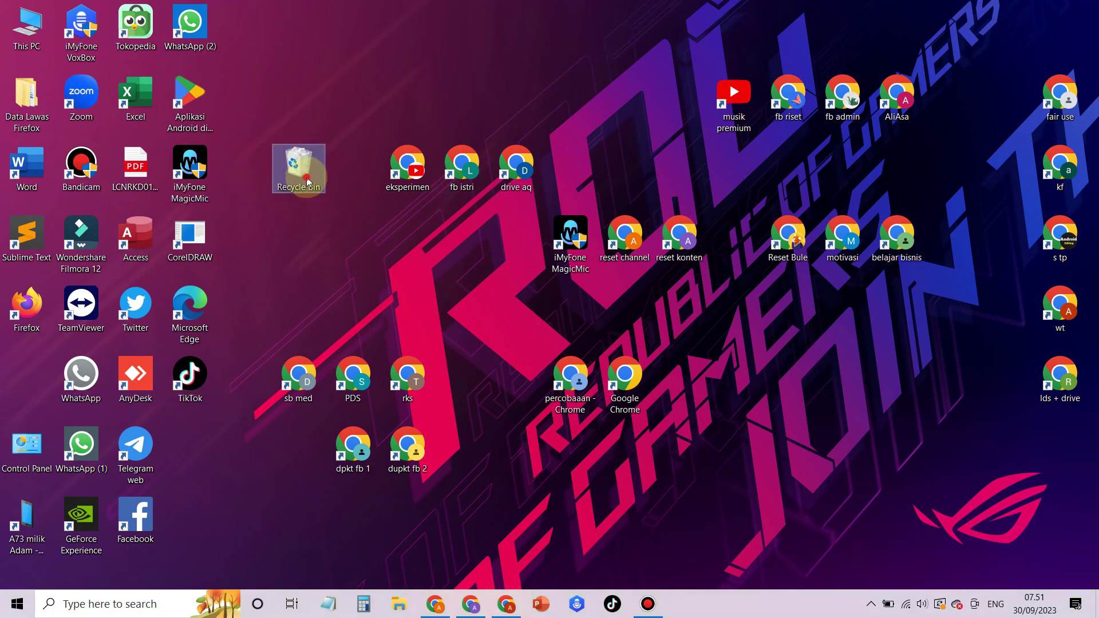
pyautogui.doubleClick(310, 163)
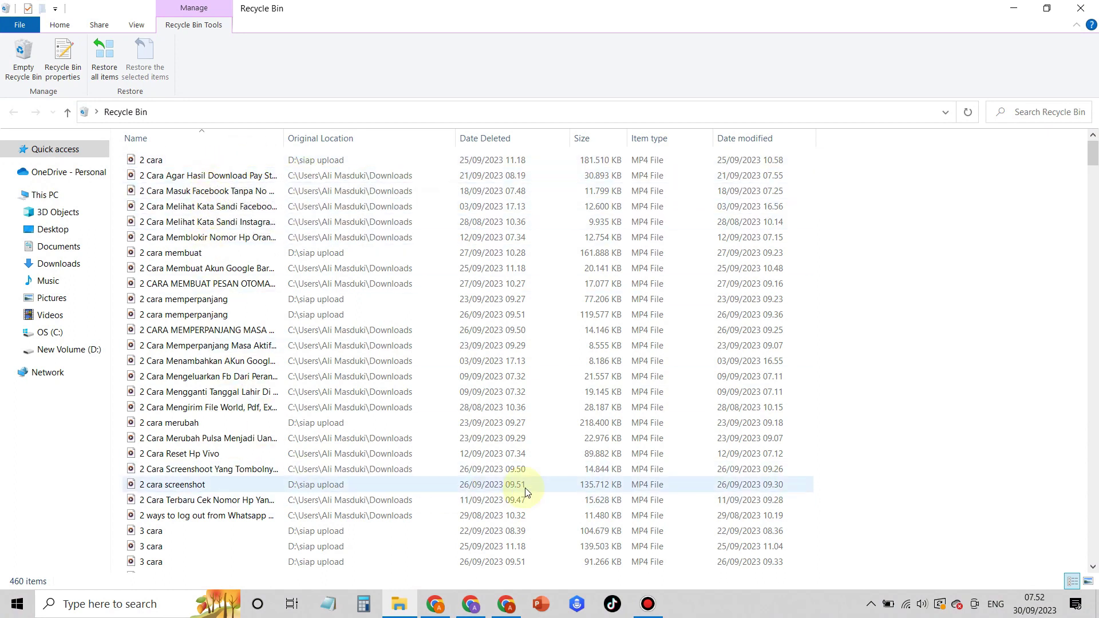
pyautogui.scroll(-4, 916, 321)
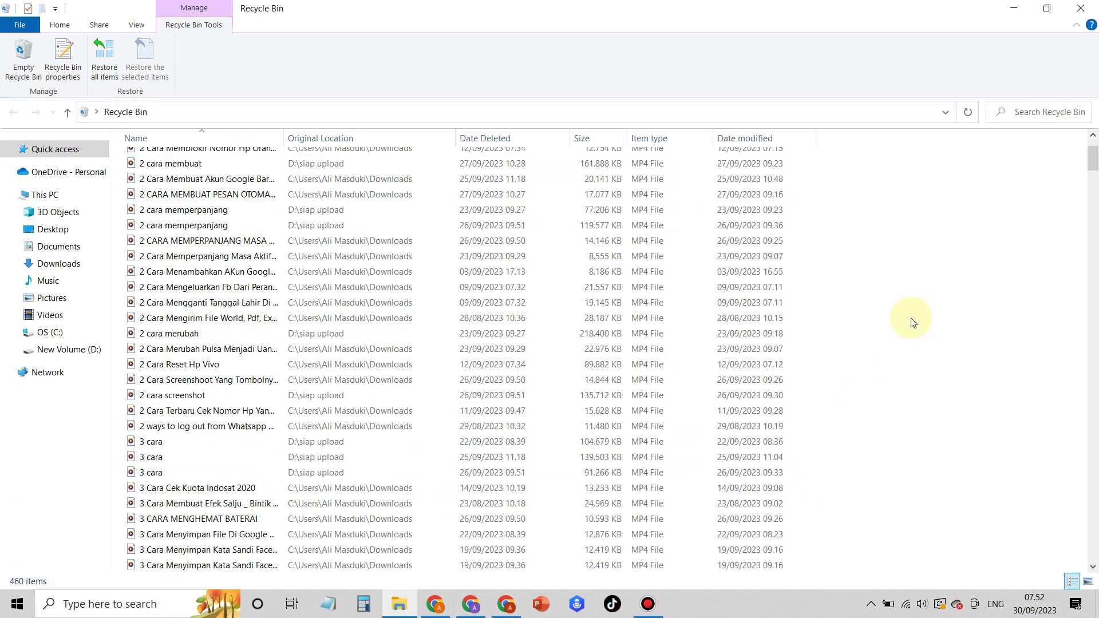
pyautogui.scroll(3, 343, 355)
pyautogui.scroll(1, 314, 257)
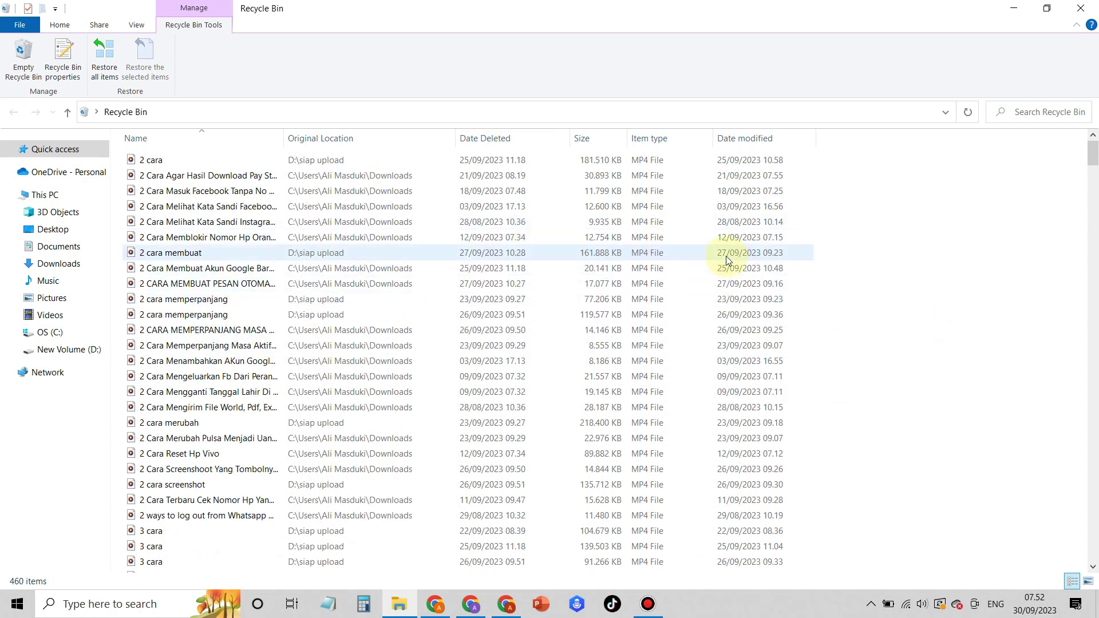
# Examine the Recycle Bin's filter options for name, original location, date deleted, size, item type and date modified.
pyautogui.click(280, 139)
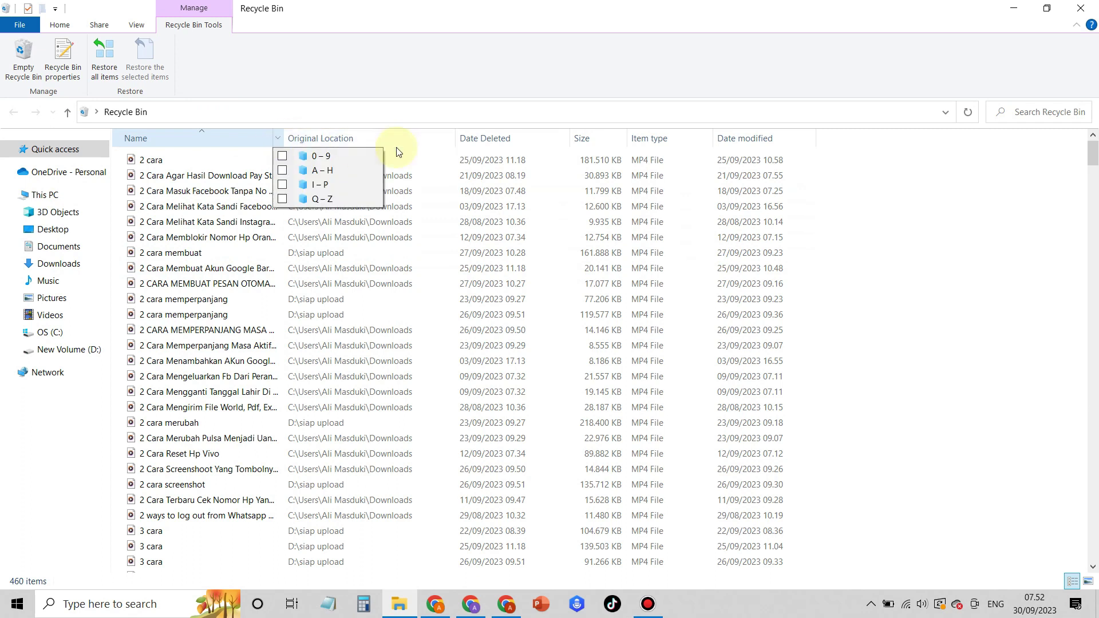
pyautogui.click(451, 139)
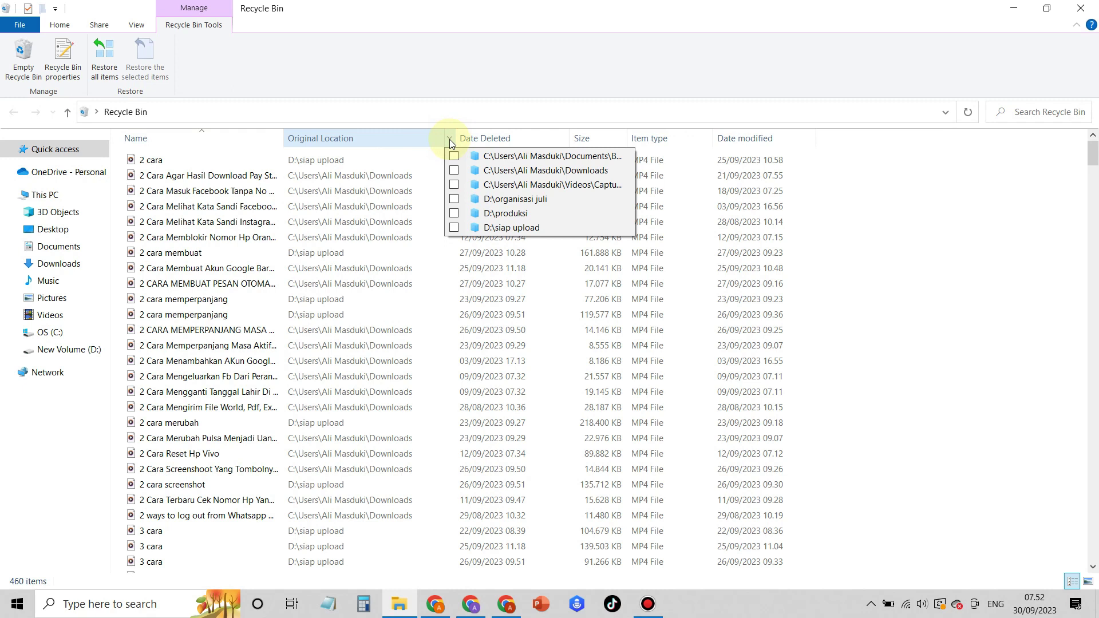
pyautogui.click(567, 139)
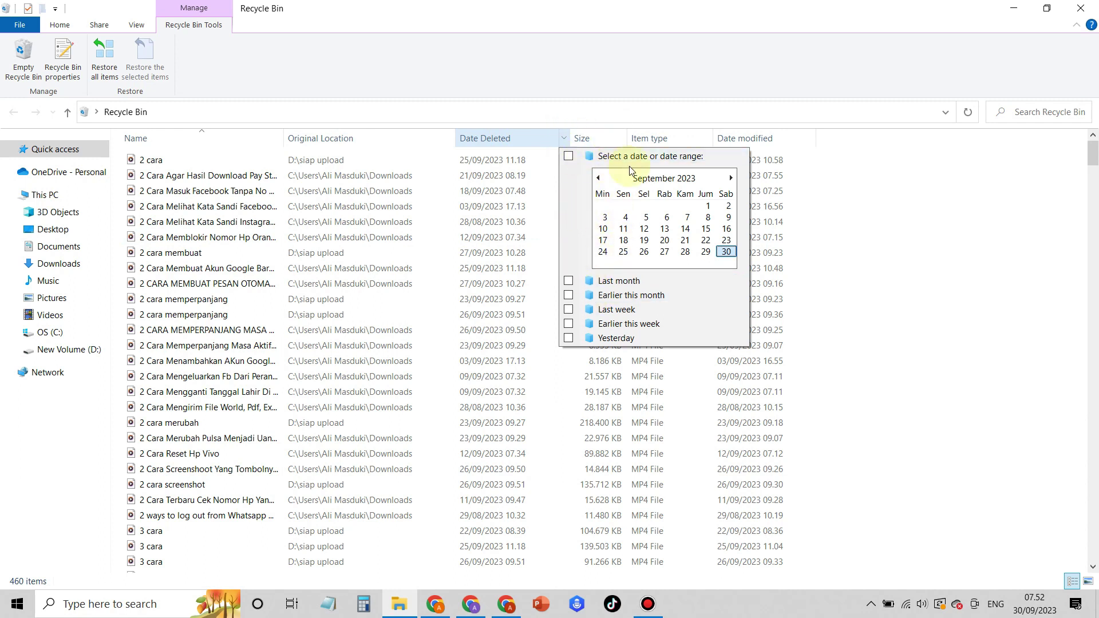
pyautogui.click(621, 138)
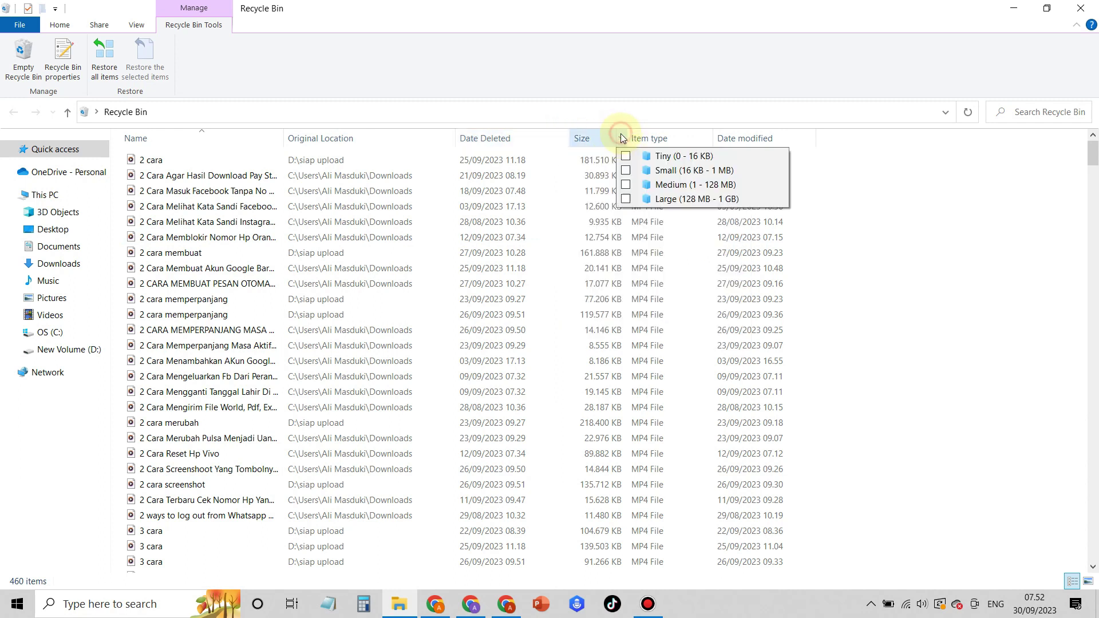
pyautogui.click(709, 138)
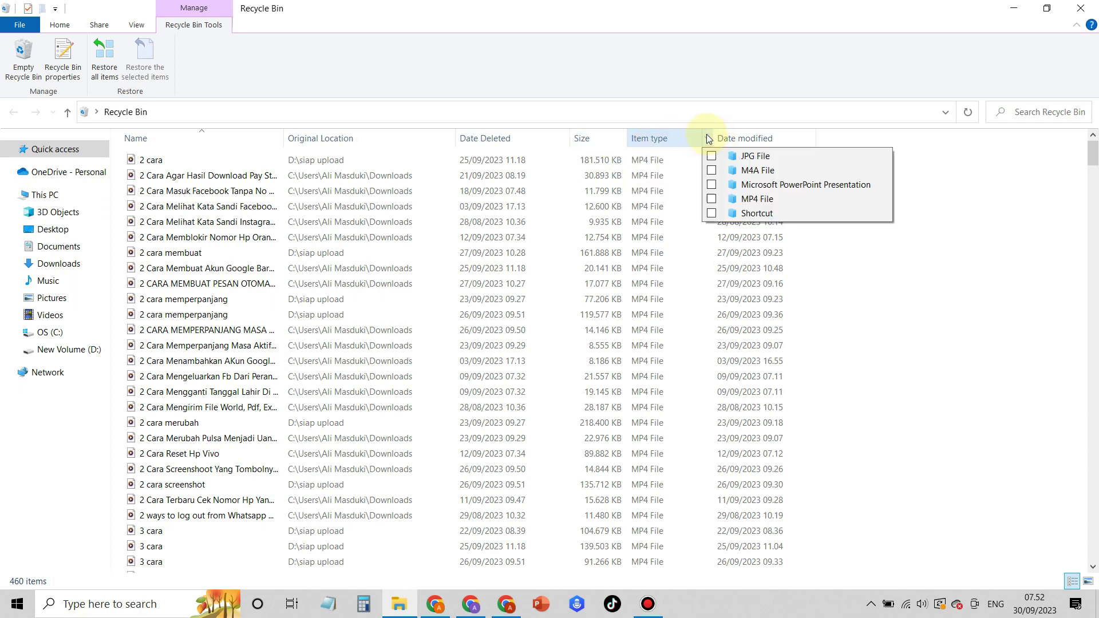
pyautogui.click(813, 138)
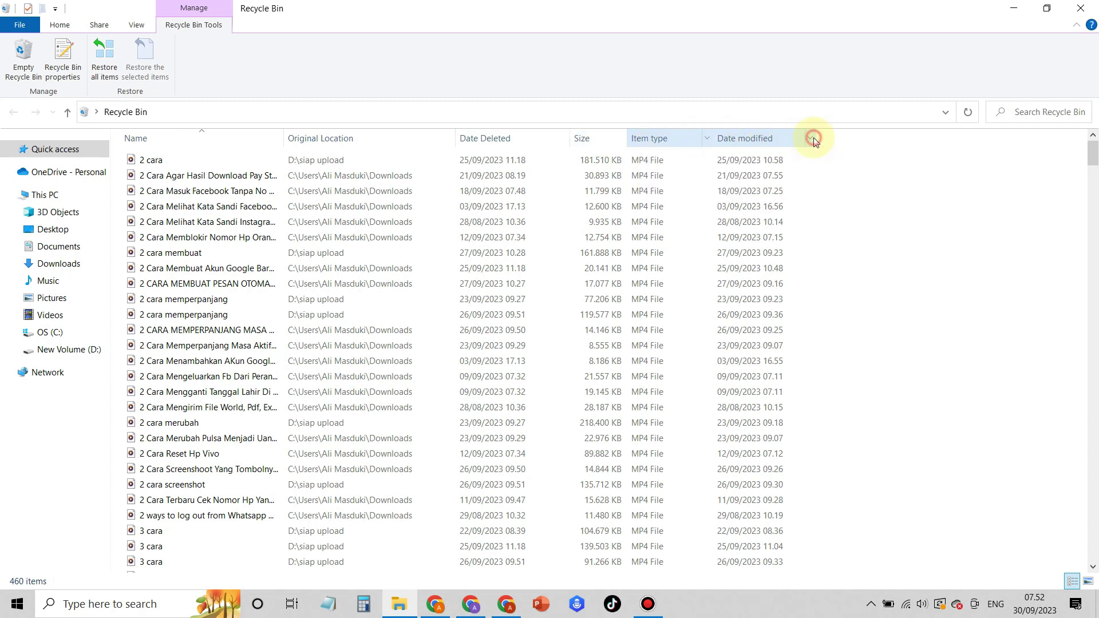
pyautogui.click(813, 138)
pyautogui.click(813, 138)
pyautogui.click(812, 138)
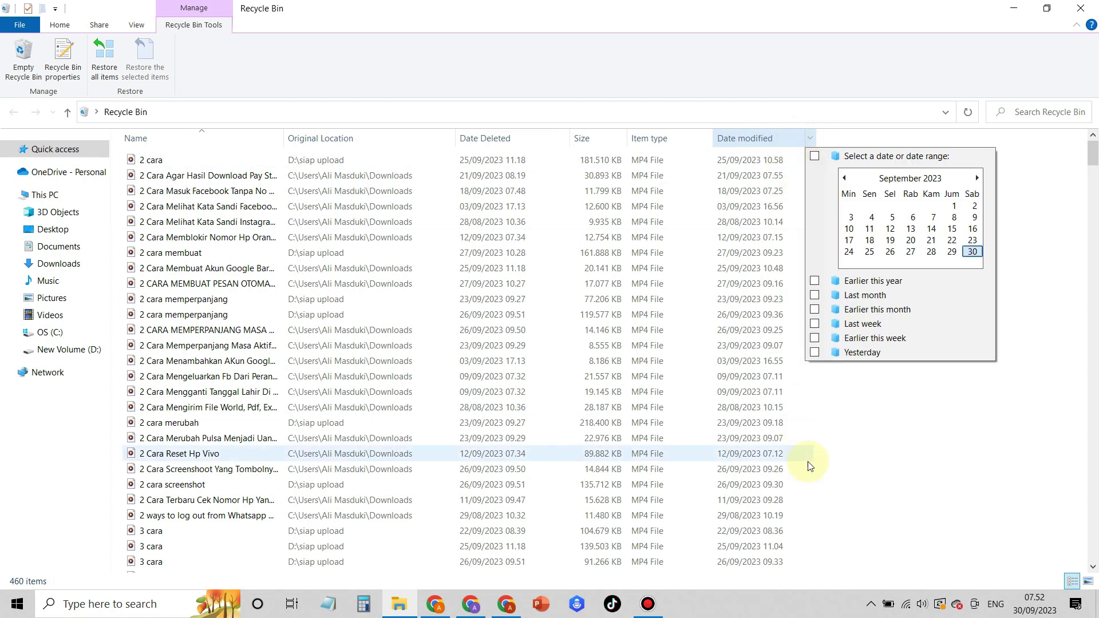
pyautogui.click(896, 464)
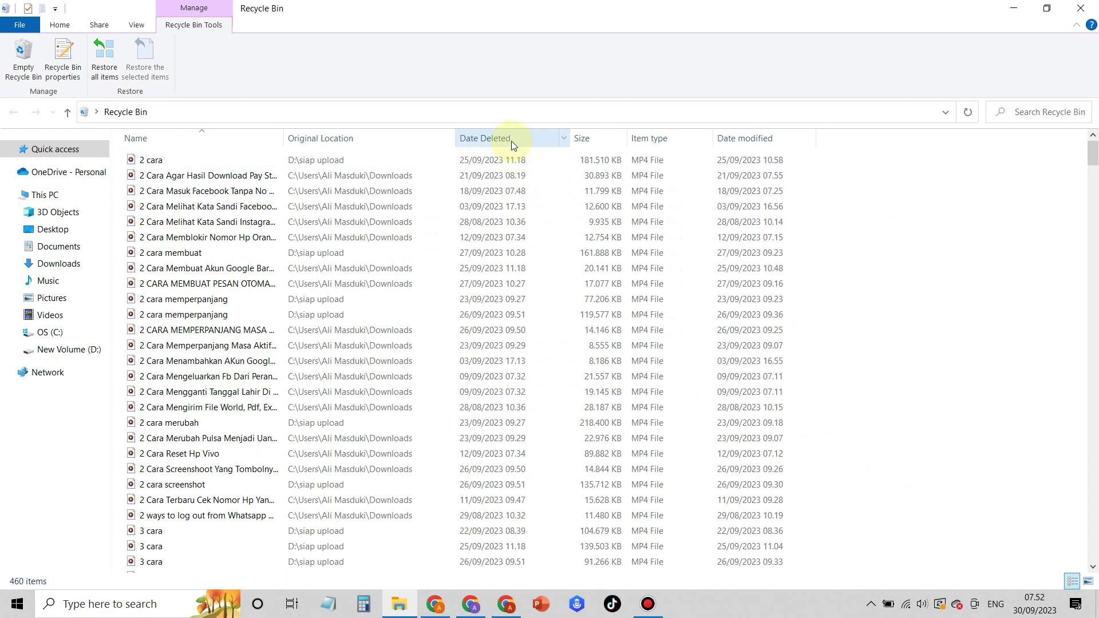
# Sort the deleted items by original location in descending order.
pyautogui.click(564, 142)
pyautogui.click(435, 139)
pyautogui.click(437, 138)
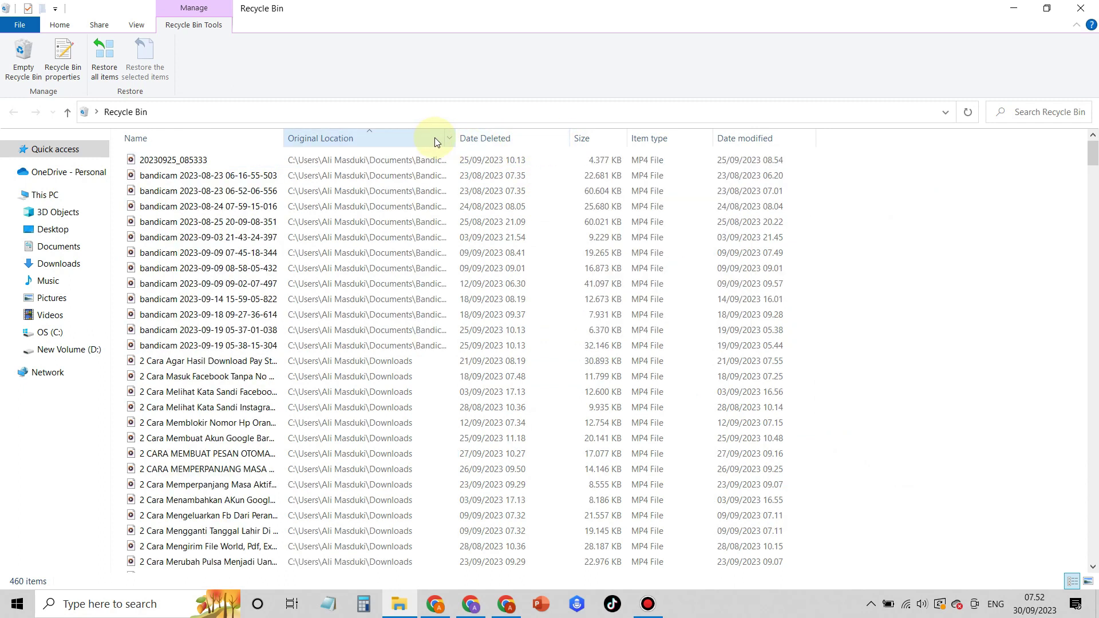
pyautogui.click(363, 139)
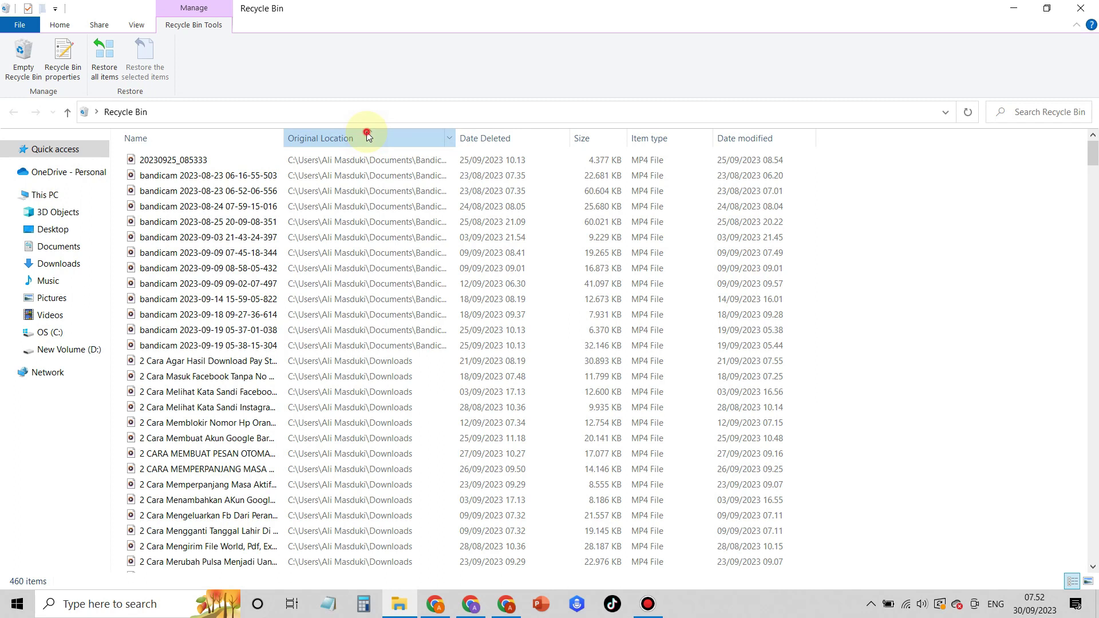
# Filter the Recycle Bin to items whose original location is D:\produksi and look through the filtered list.
pyautogui.click(451, 140)
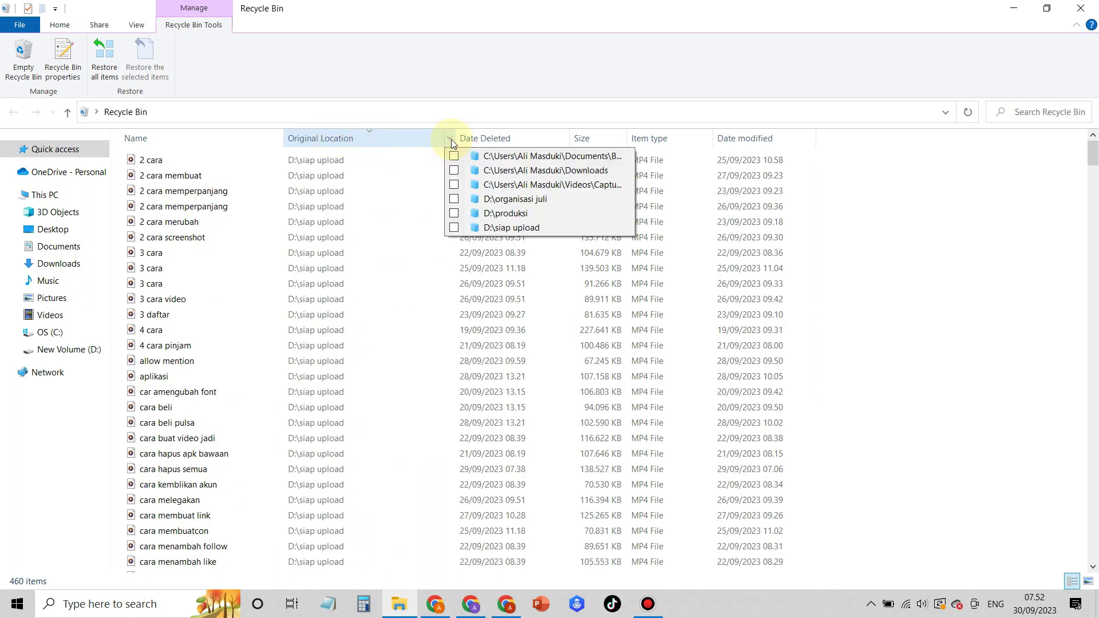
pyautogui.click(453, 214)
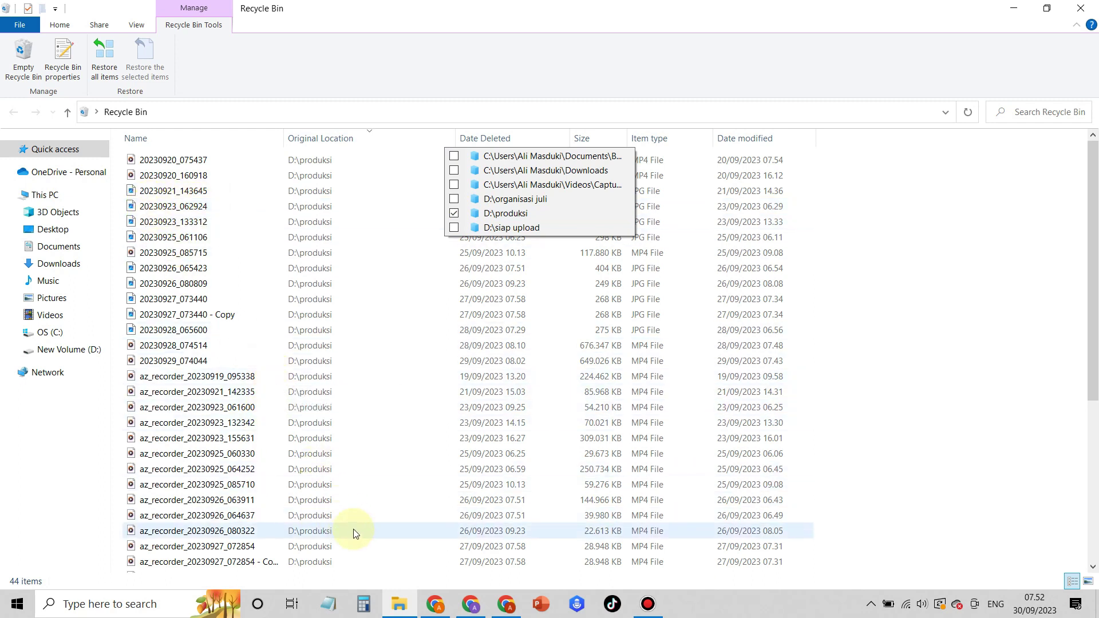
pyautogui.click(962, 296)
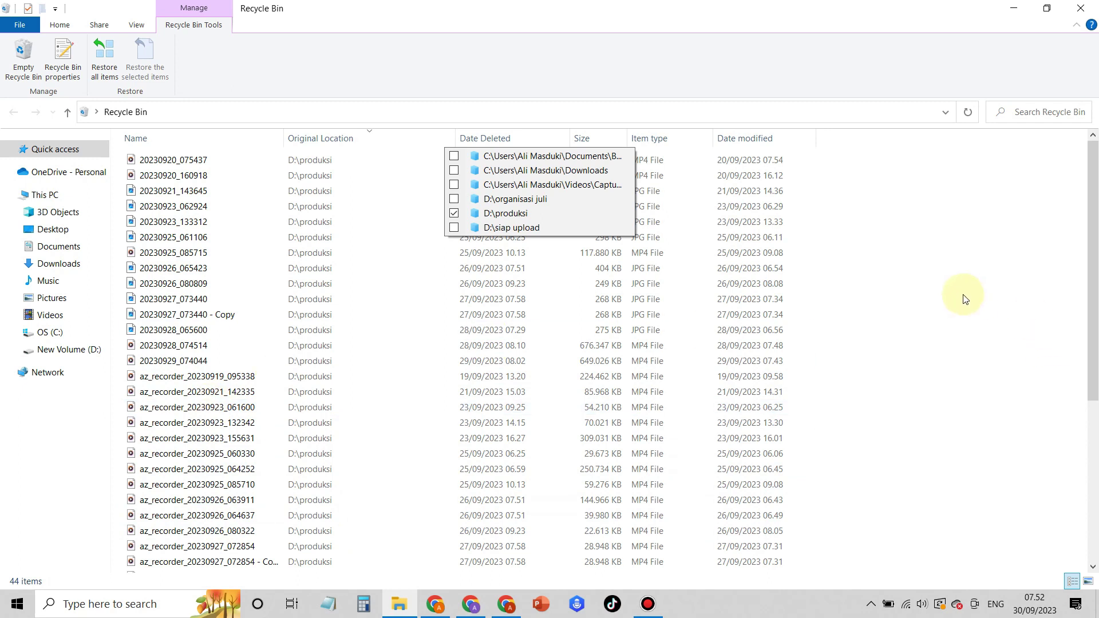
pyautogui.scroll(-6, 363, 290)
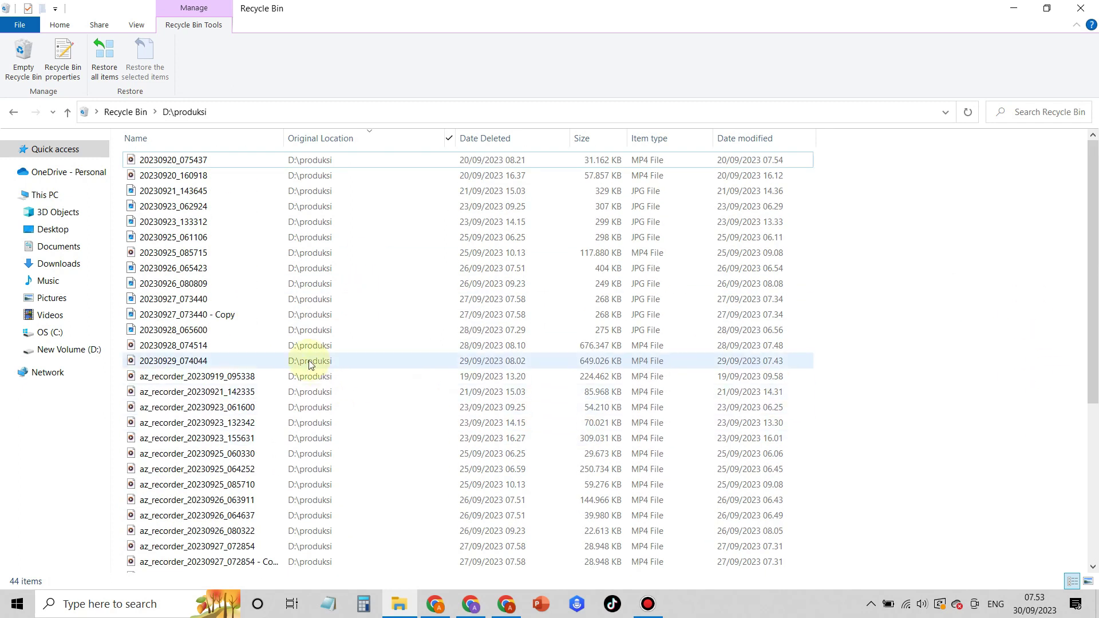
pyautogui.scroll(-2, 530, 248)
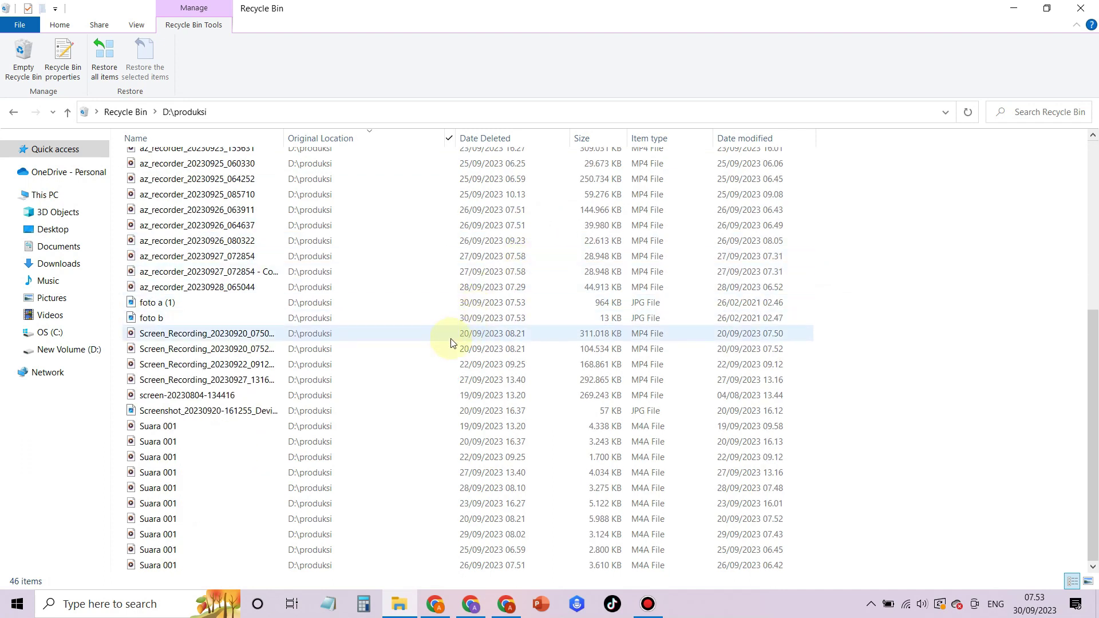
# Filter the deleted D:\produksi items to the JPG File type and to names in the A – H range.
pyautogui.scroll(6, 446, 350)
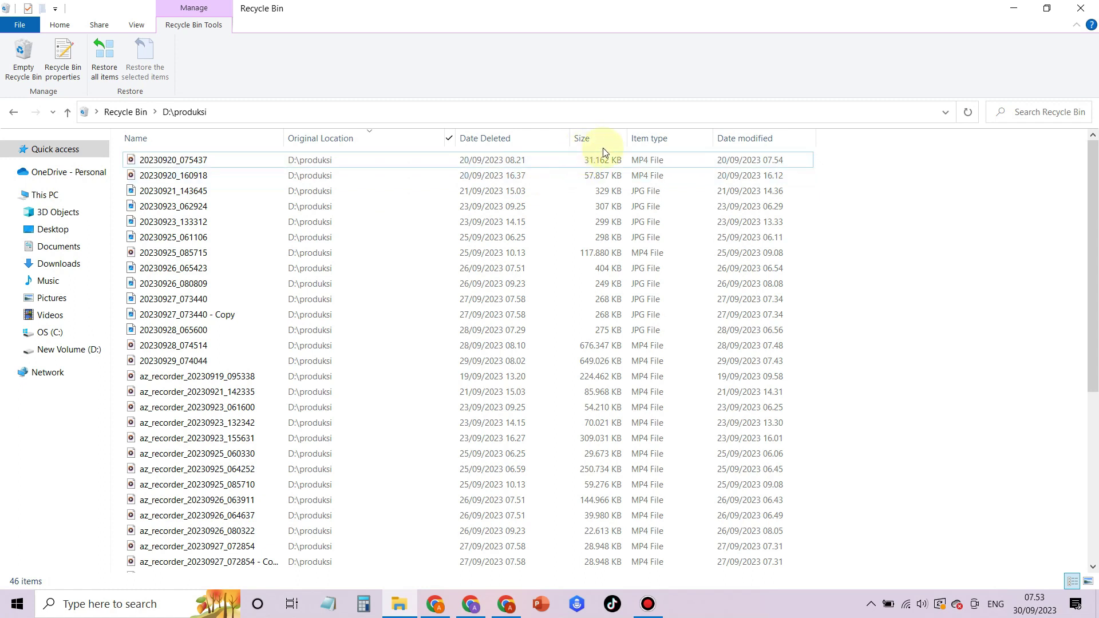
pyautogui.click(709, 140)
pyautogui.click(711, 141)
pyautogui.click(712, 142)
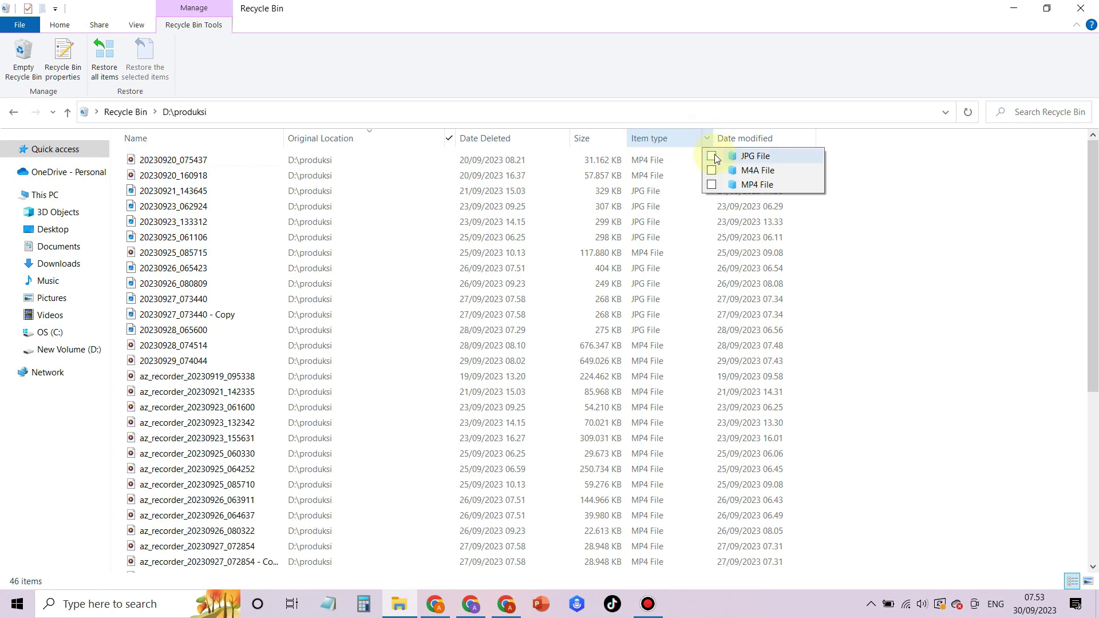
pyautogui.click(713, 157)
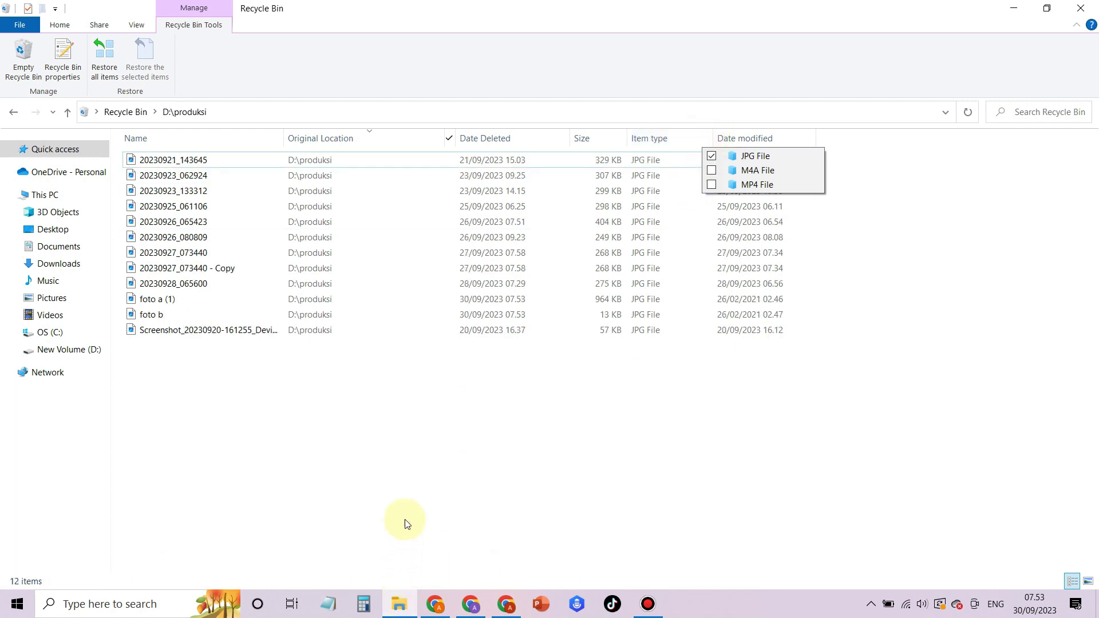
pyautogui.click(409, 442)
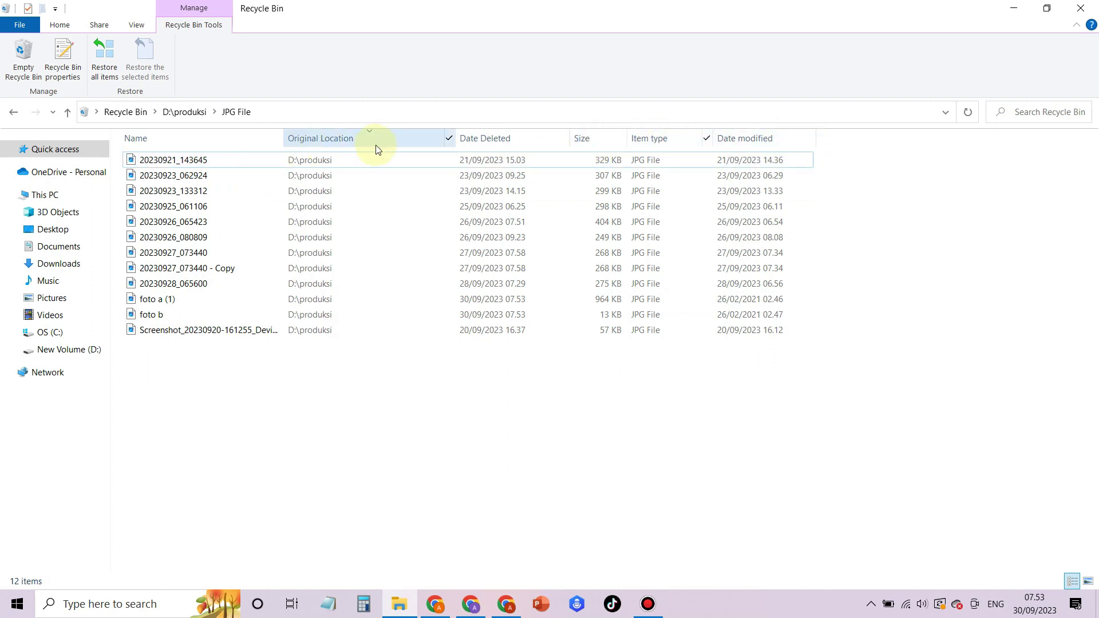
pyautogui.click(279, 139)
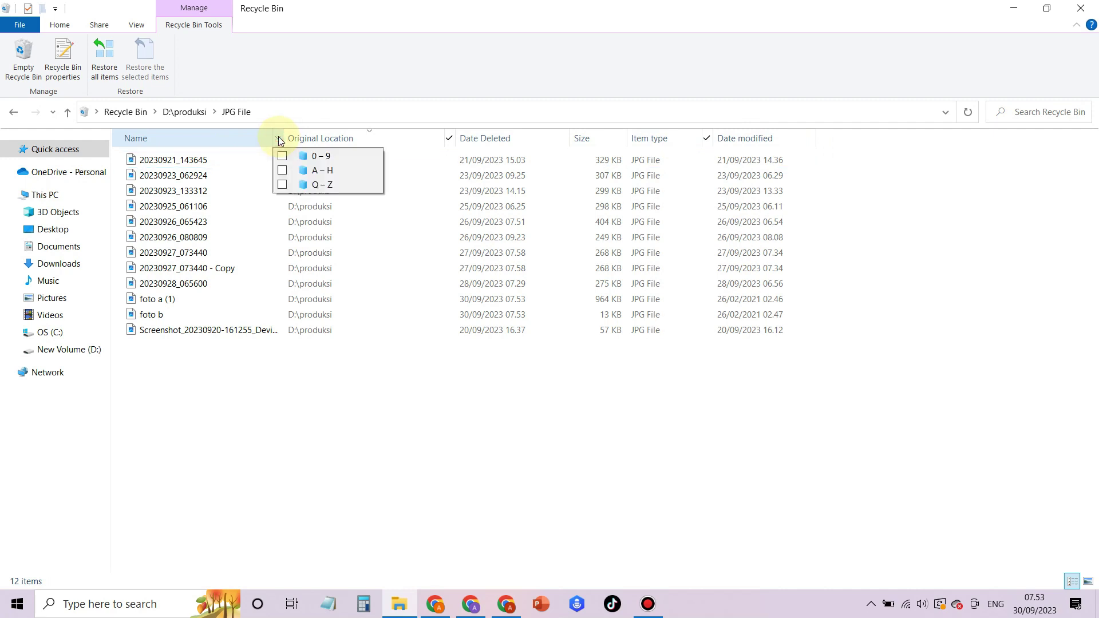
pyautogui.click(282, 172)
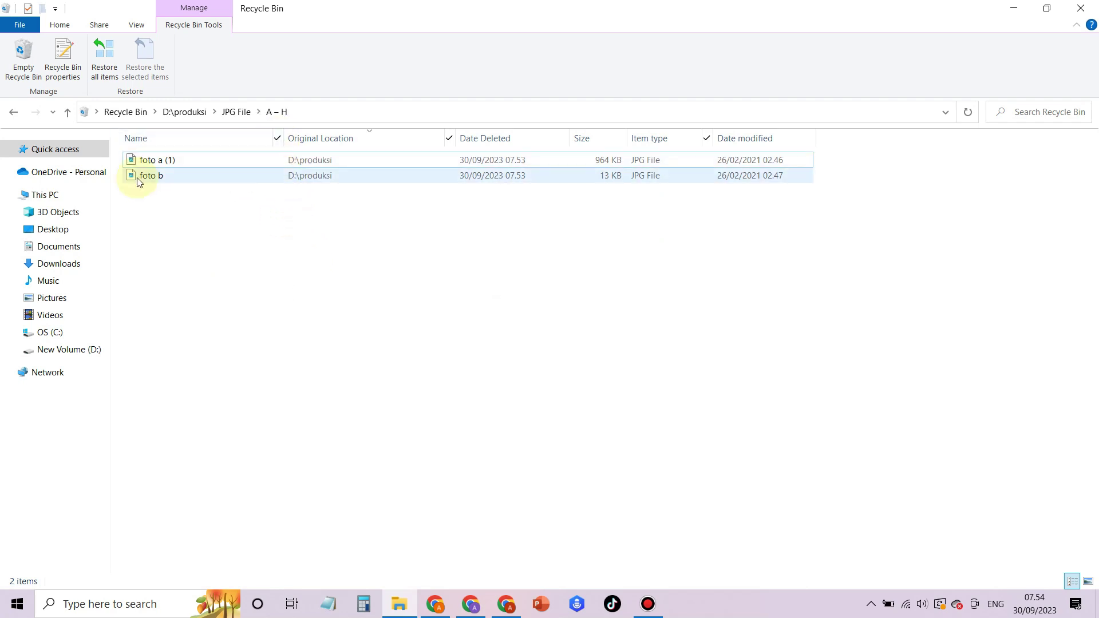
# Restore both deleted pictures, foto a (1) and foto b, to their original location.
pyautogui.click(196, 166)
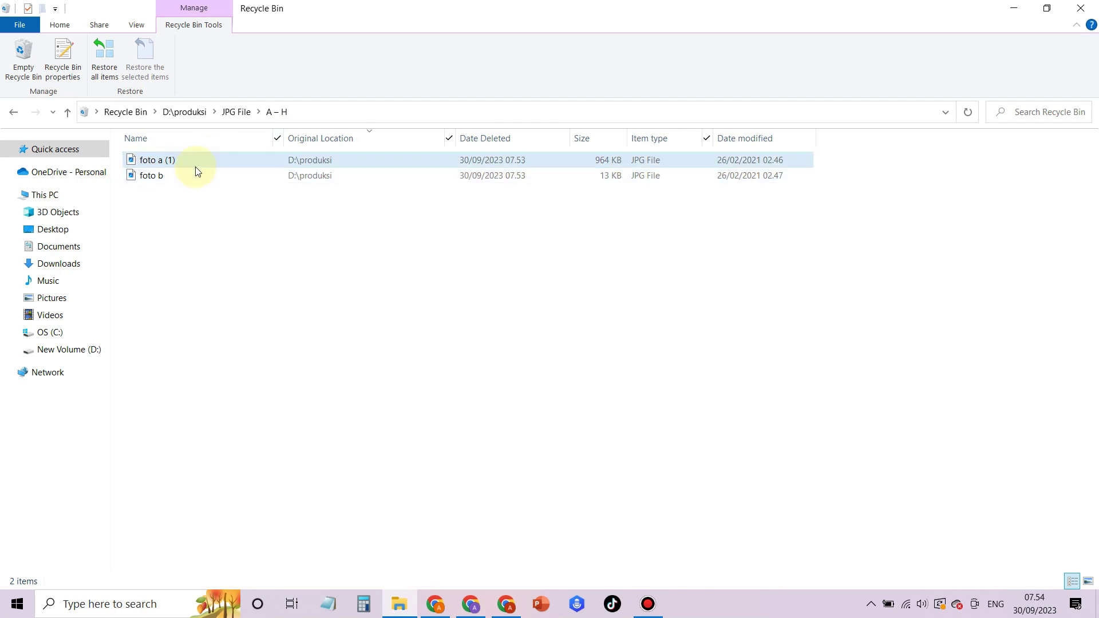
pyautogui.click(191, 175)
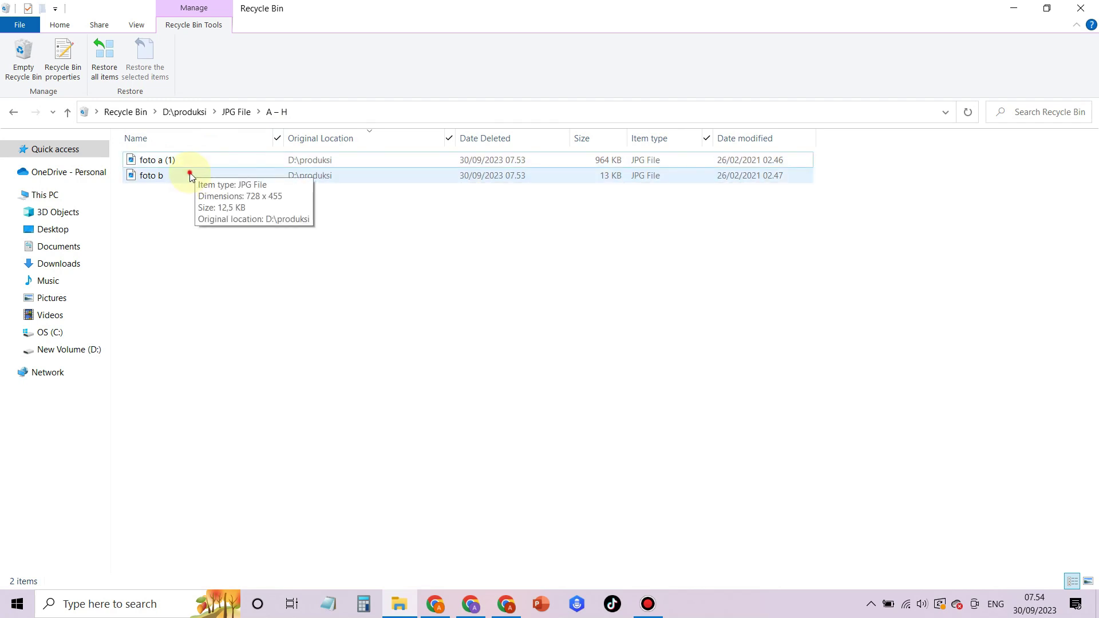
pyautogui.keyDown('shift'); pyautogui.click(201, 156); pyautogui.keyUp('shift')
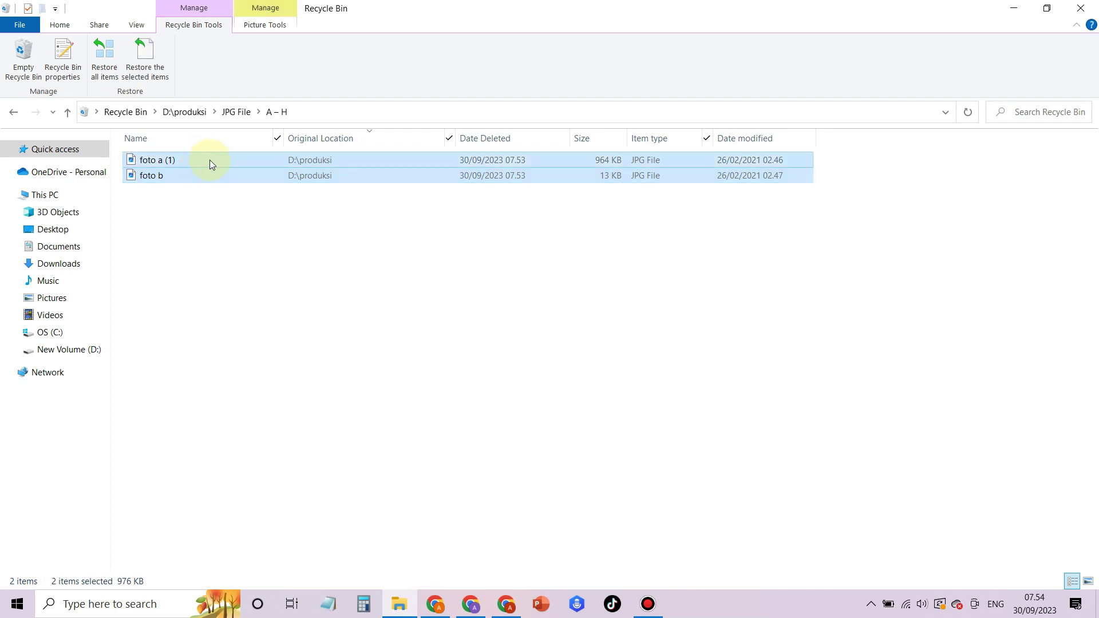
pyautogui.rightClick(212, 161)
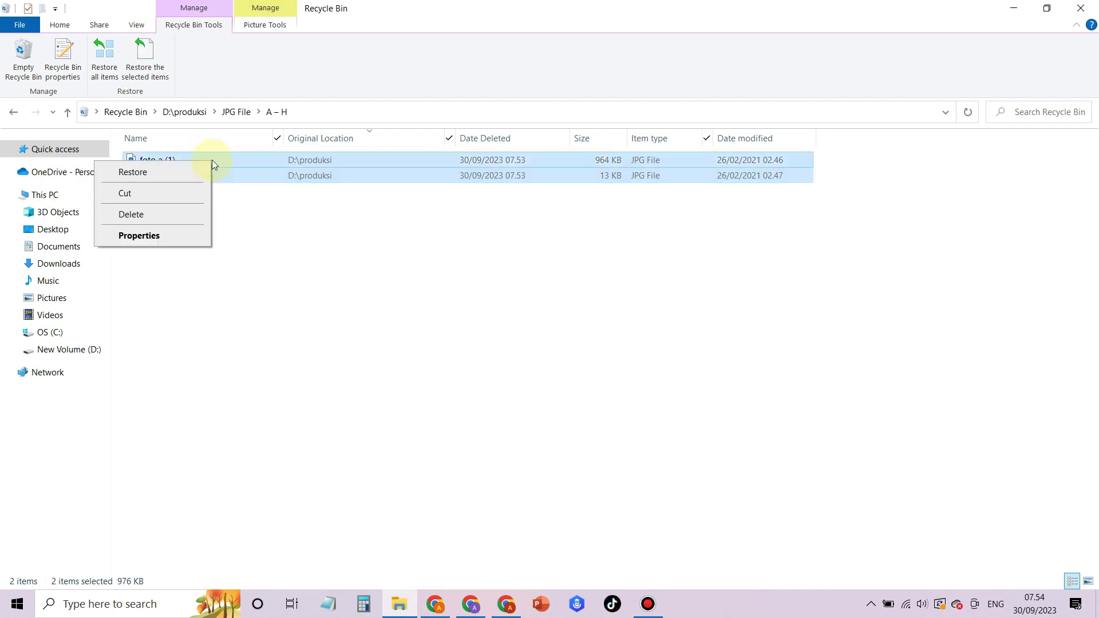
pyautogui.click(180, 173)
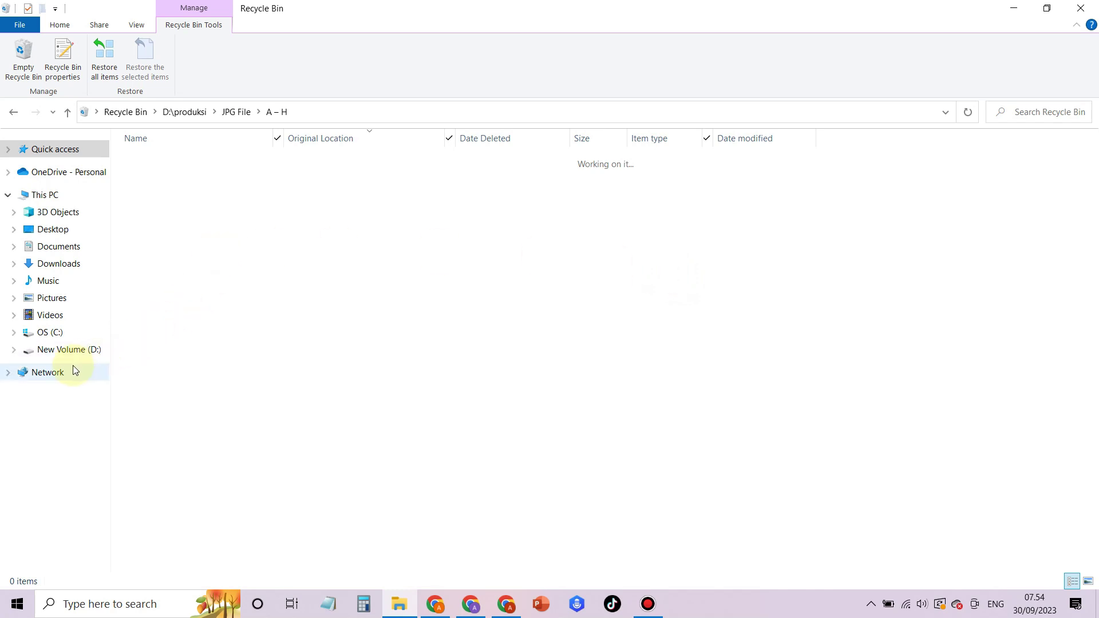
# Check the produksi folder on New Volume (D:) for the restored pictures and close the window.
pyautogui.click(68, 350)
pyautogui.click(264, 381)
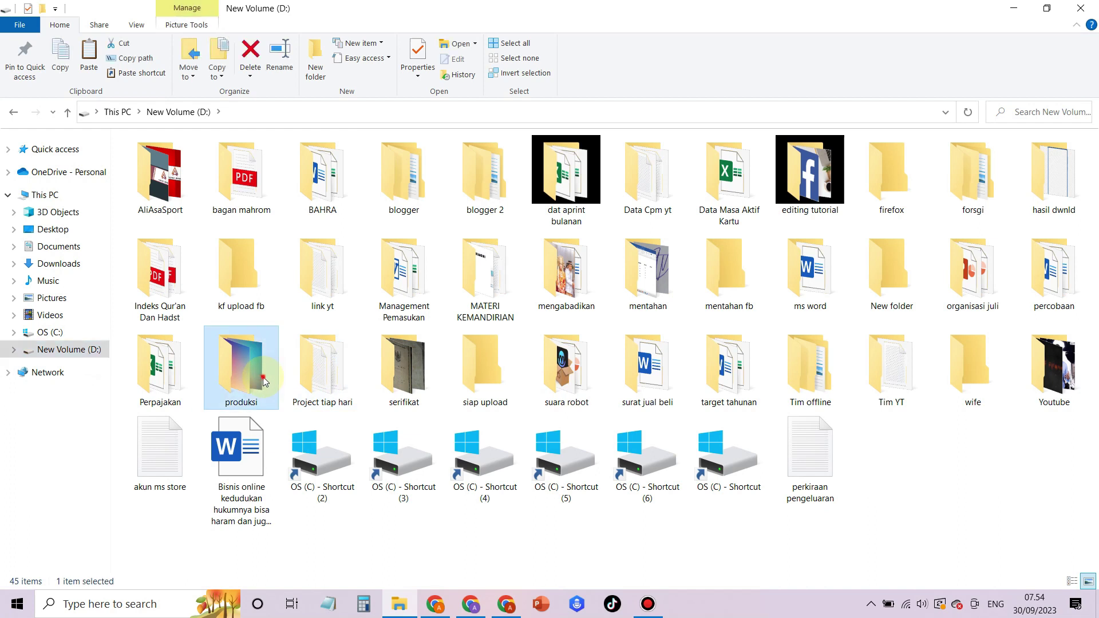
pyautogui.doubleClick(264, 381)
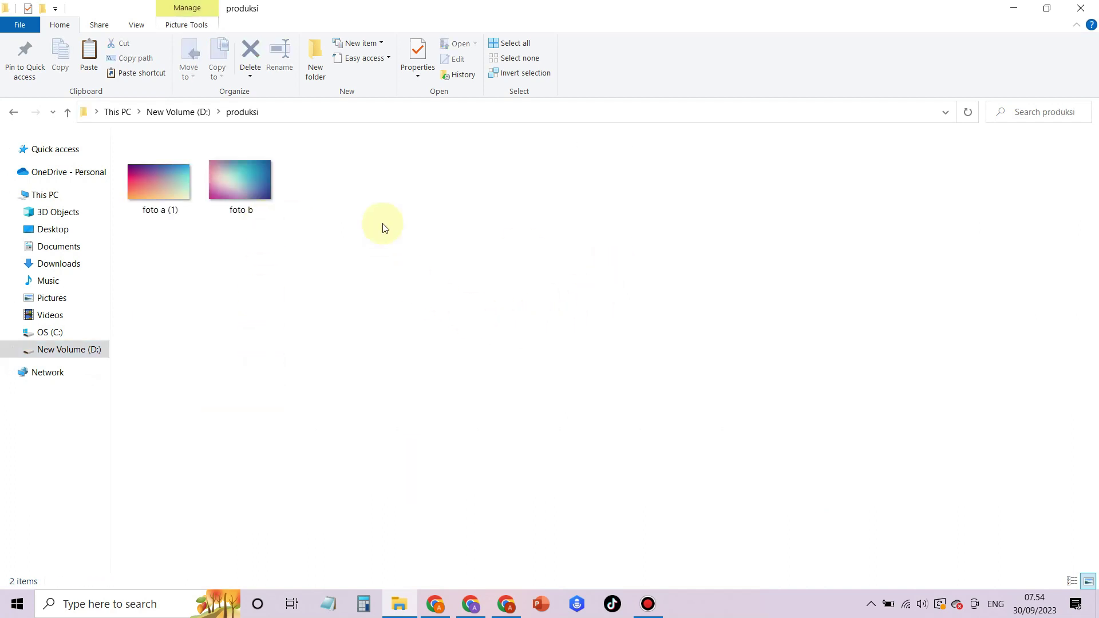
pyautogui.click(1081, 8)
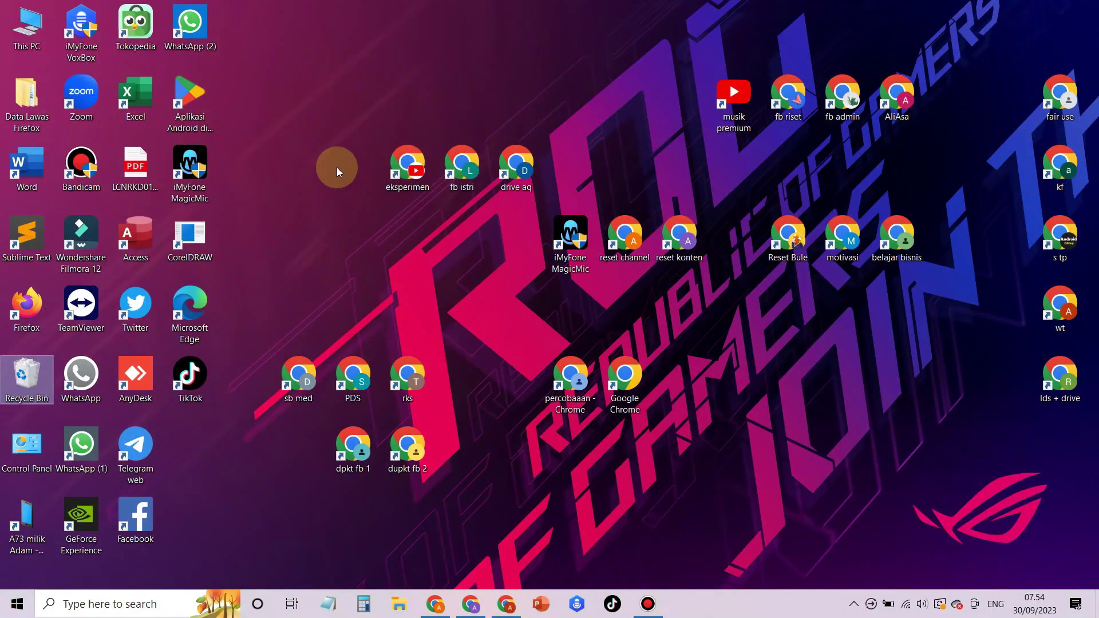
pyautogui.rightClick(295, 139)
pyautogui.click(248, 185)
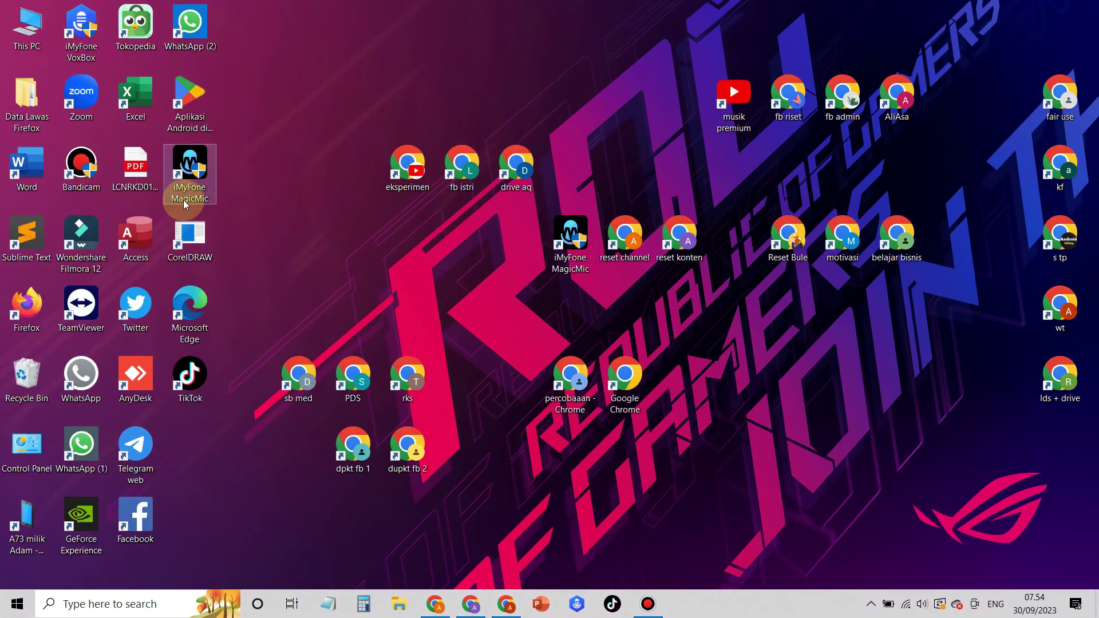